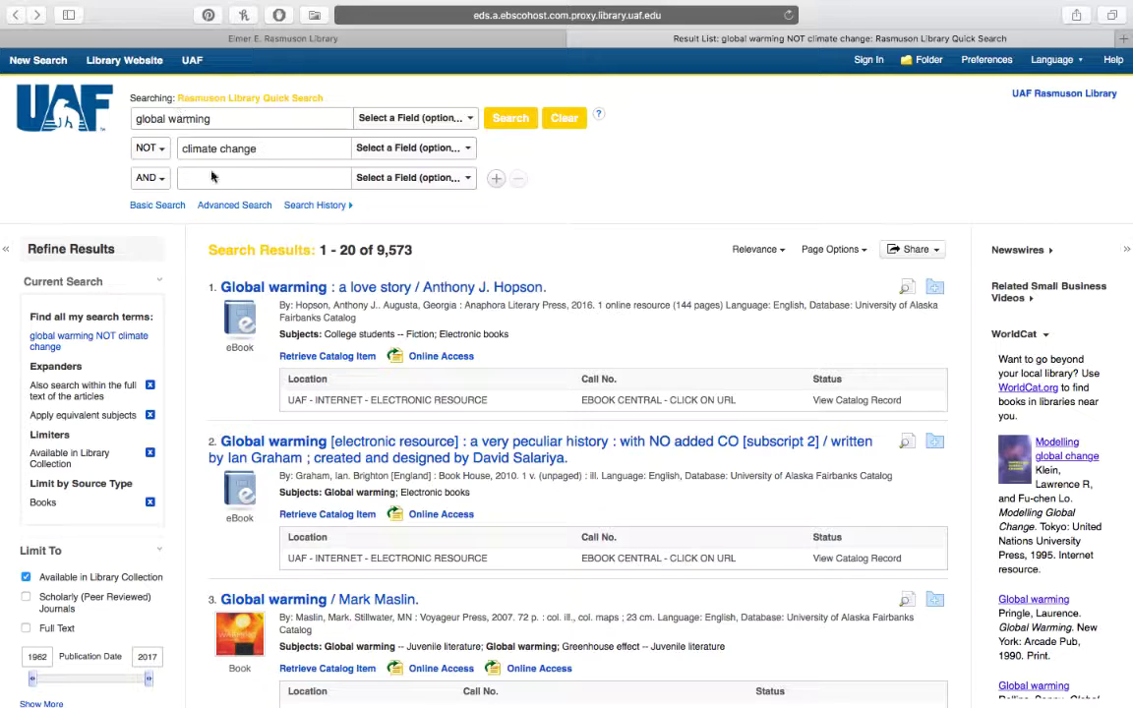
- Keep NOT as the second term's operator and show the TX, AU, TI, SU field options for global warming
click(147, 149)
click(155, 154)
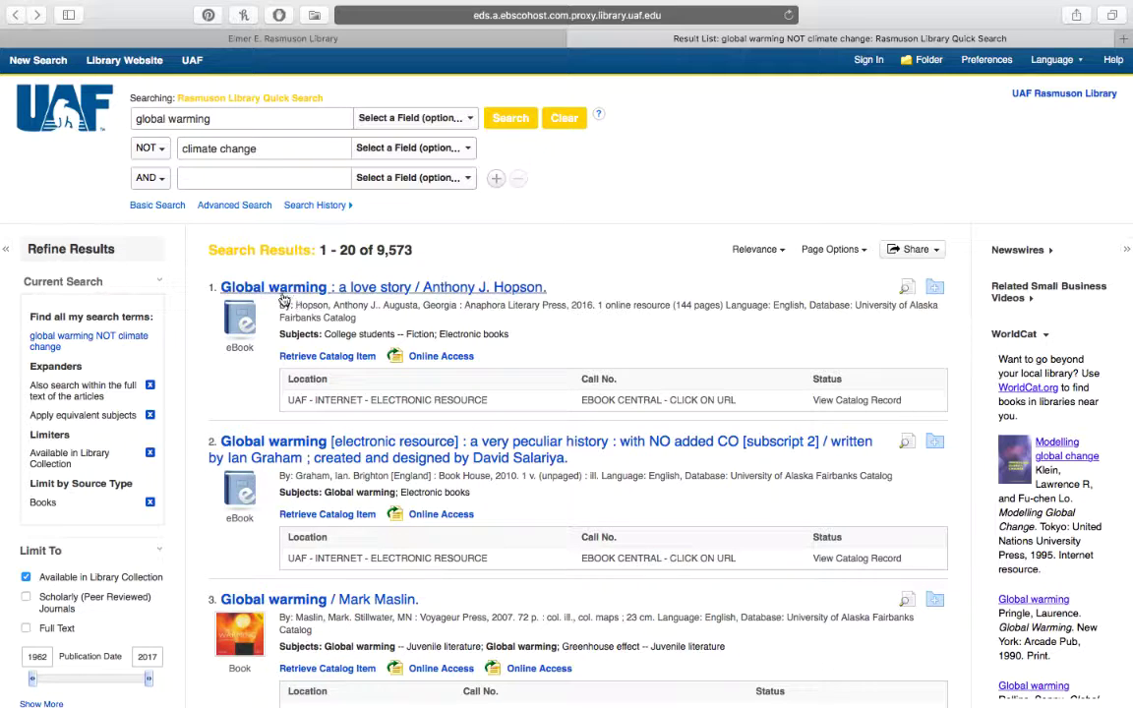
drag(224, 293, 265, 368)
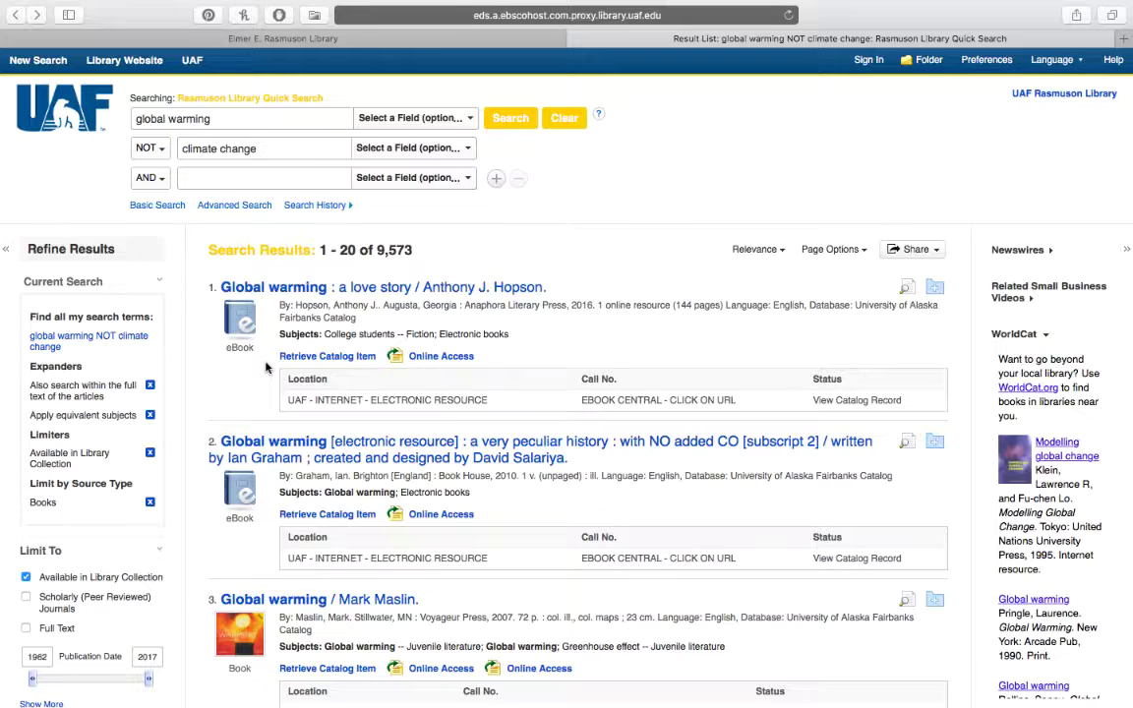
click(418, 118)
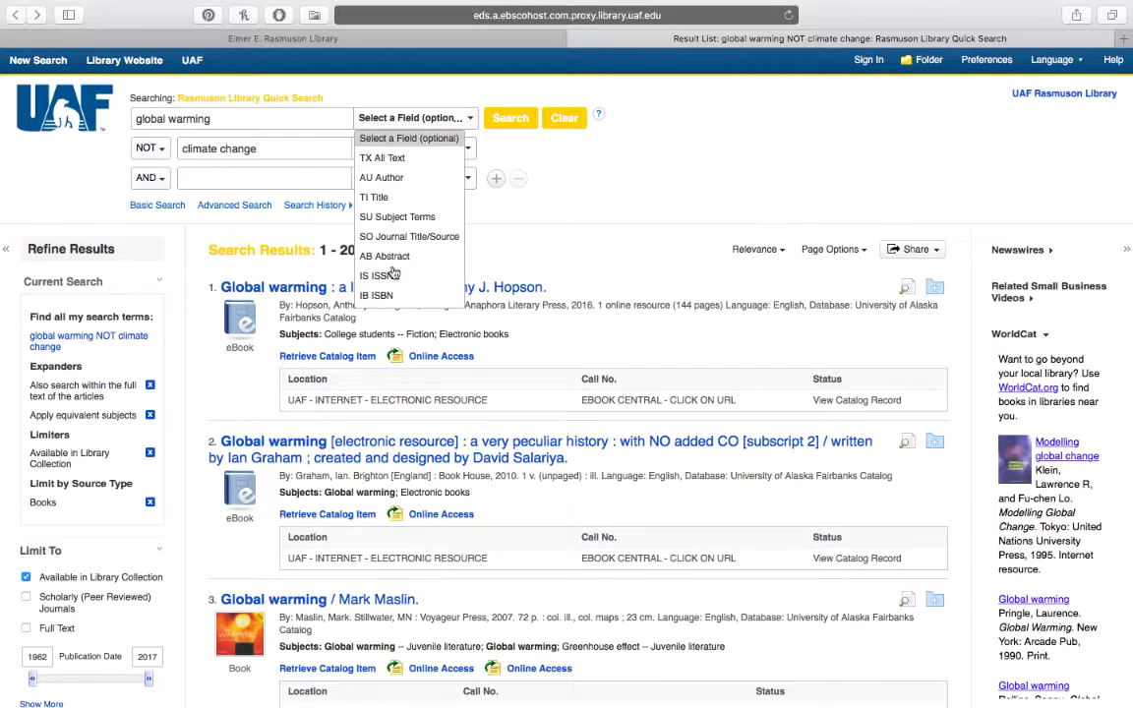
- Close the field list and scroll down the 9,573 book results to 'Global warming: myth or reality'
click(638, 216)
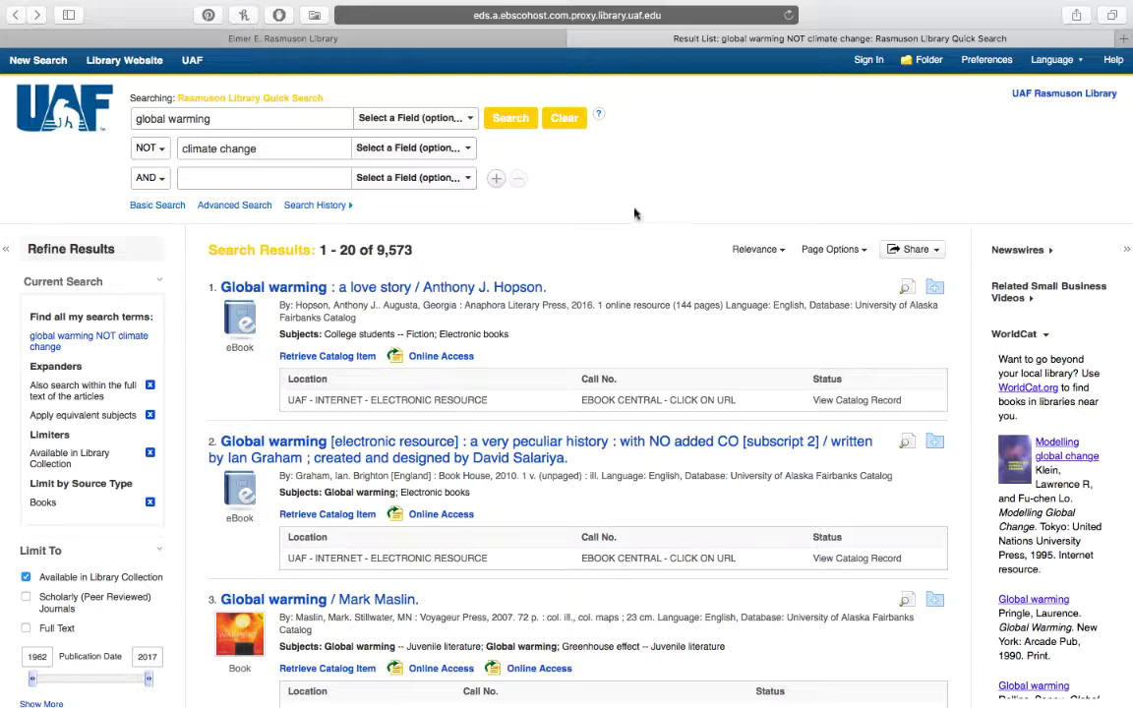
click(464, 118)
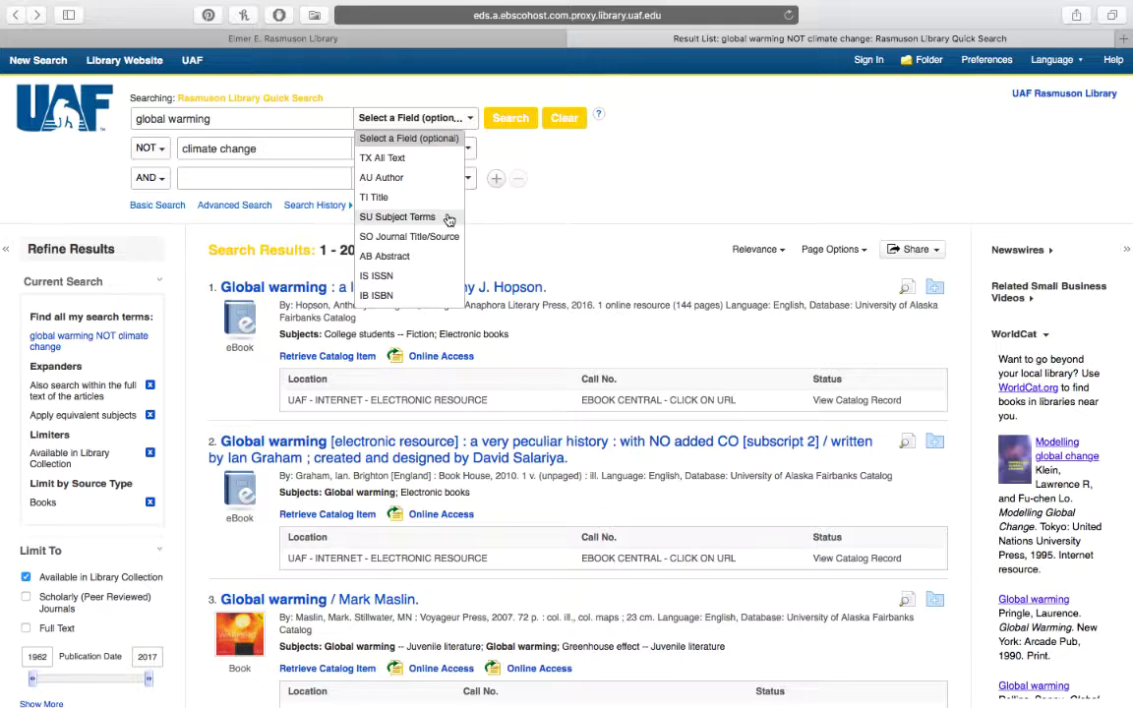
click(635, 237)
scroll(635, 236, down, 5)
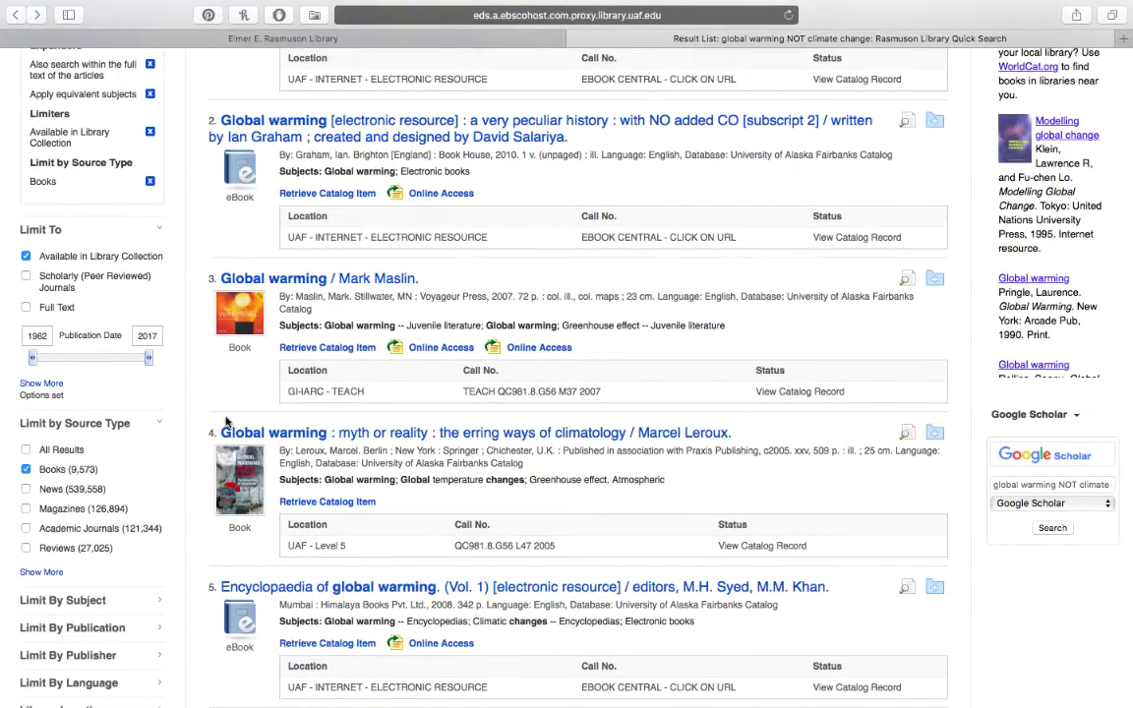
scroll(207, 381, down, 2)
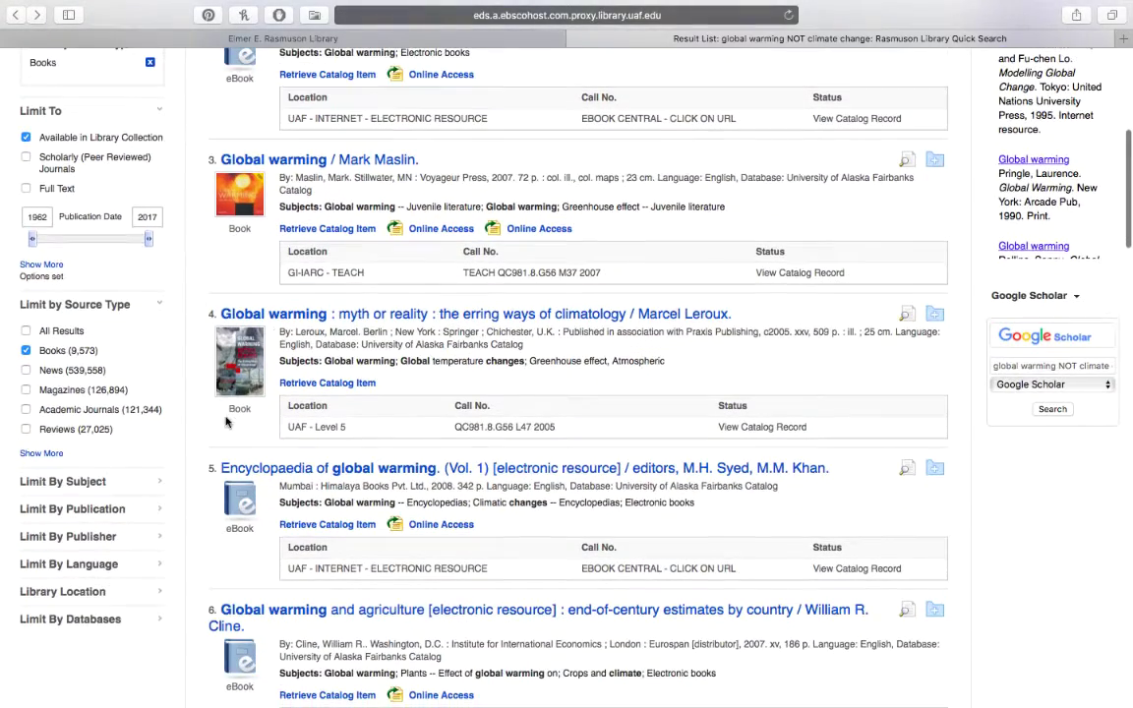
- Open the 'Global warming: myth or reality' record and highlight its Subject Terms heading
click(276, 321)
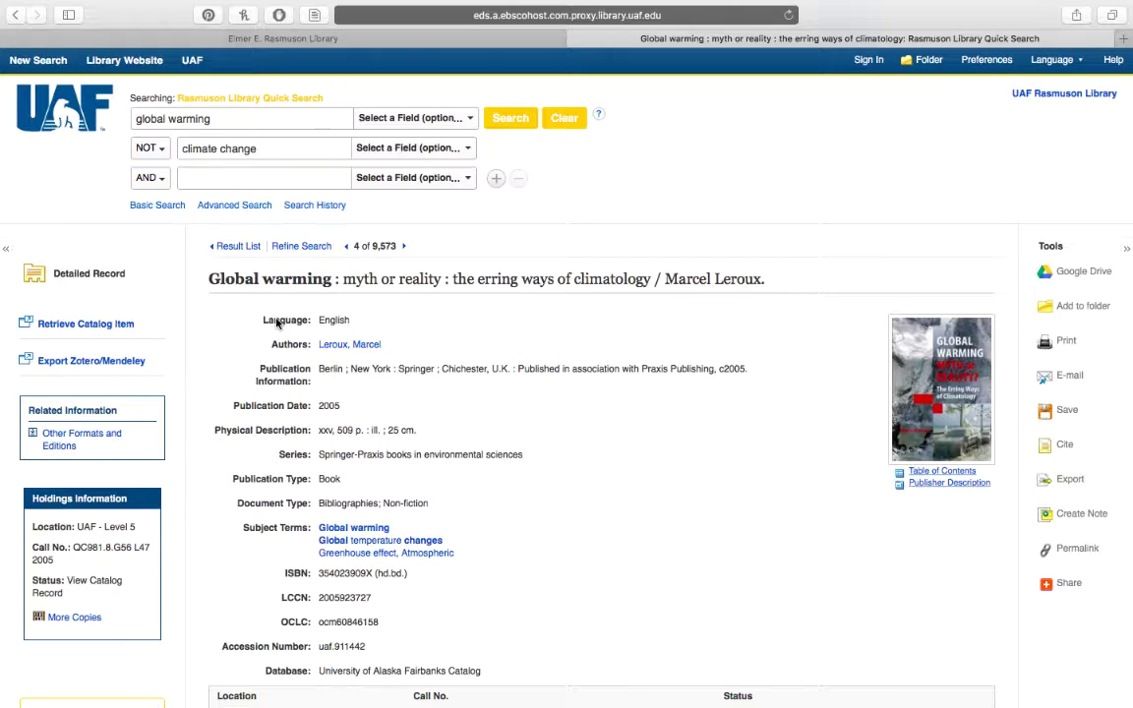
scroll(201, 567, down, 2)
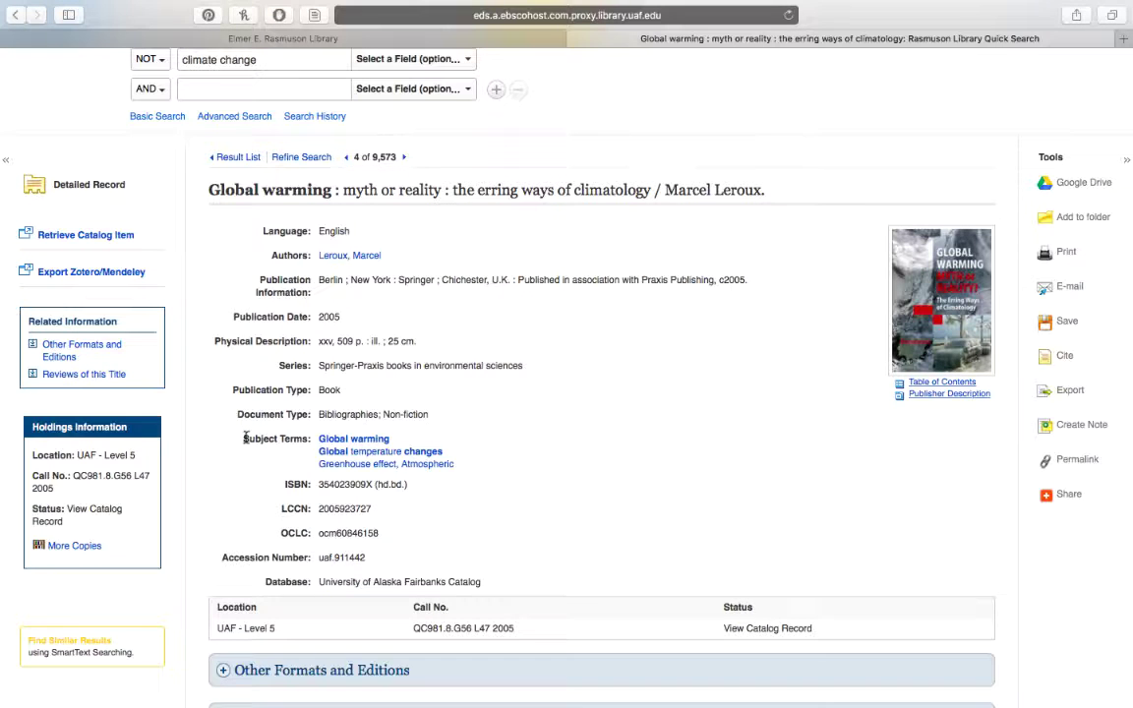
drag(245, 439, 311, 439)
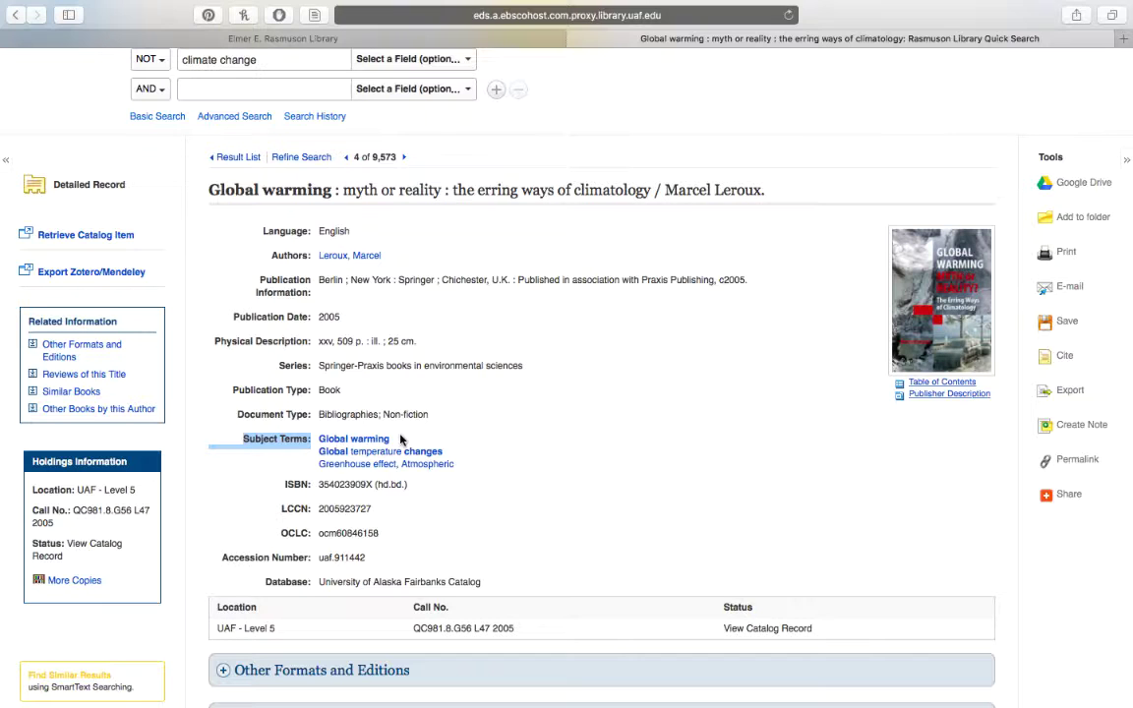
scroll(401, 438, up, 3)
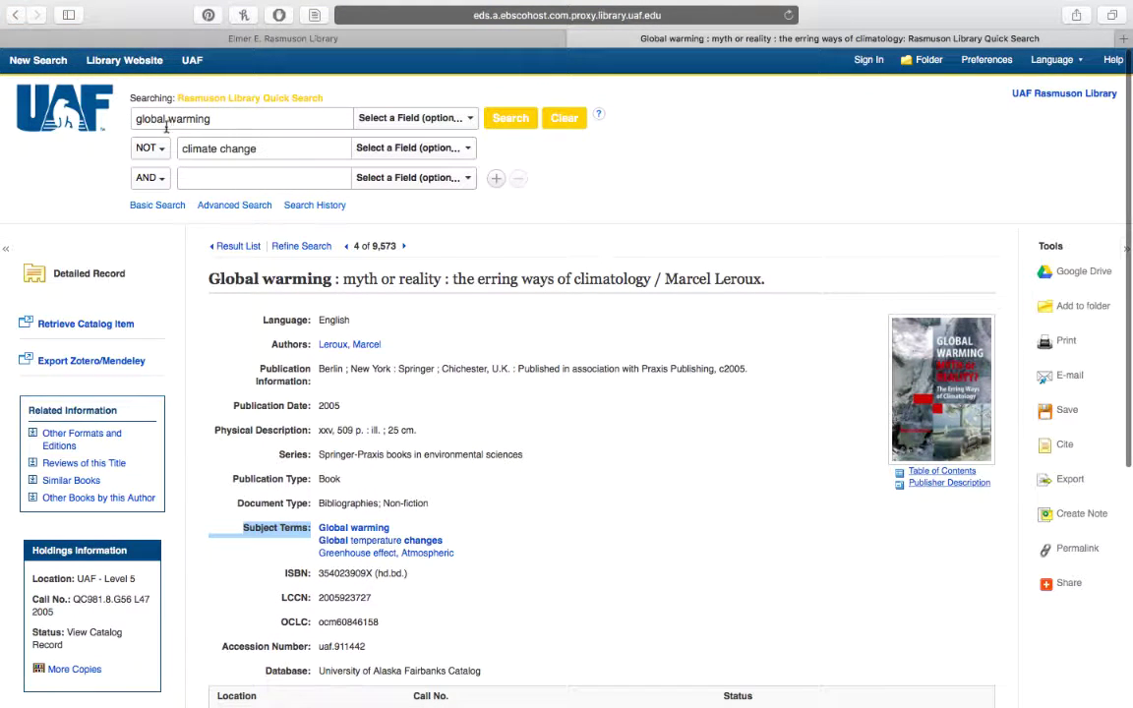
click(370, 118)
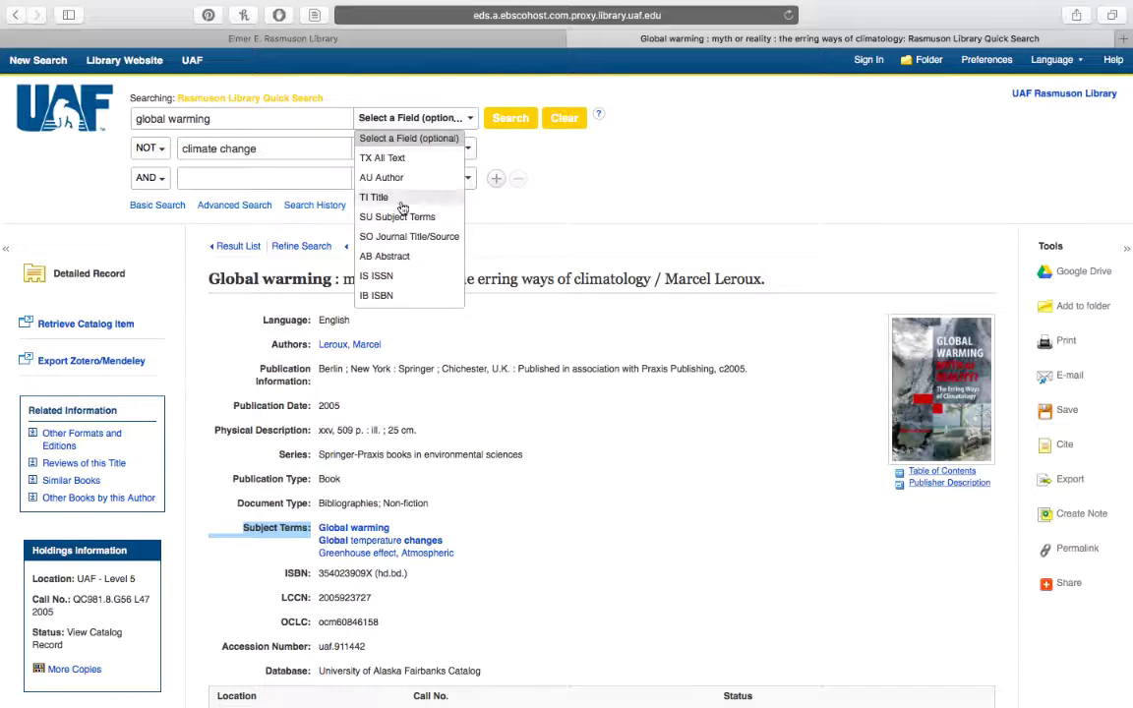
click(577, 213)
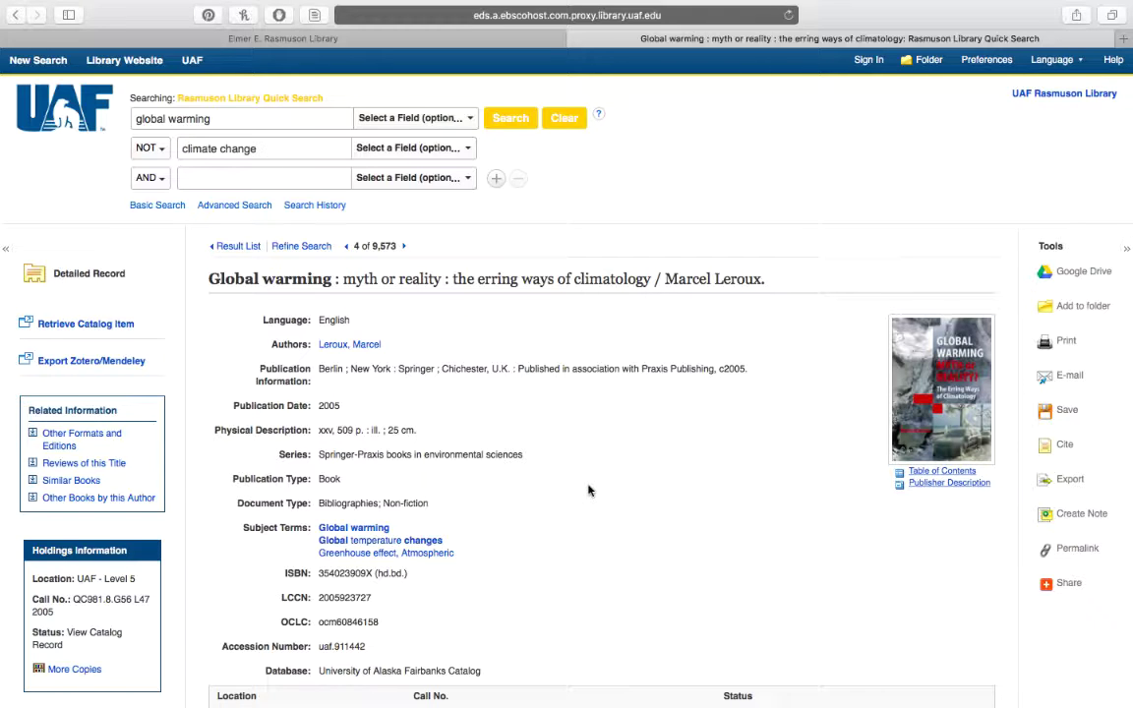
scroll(588, 489, down, 5)
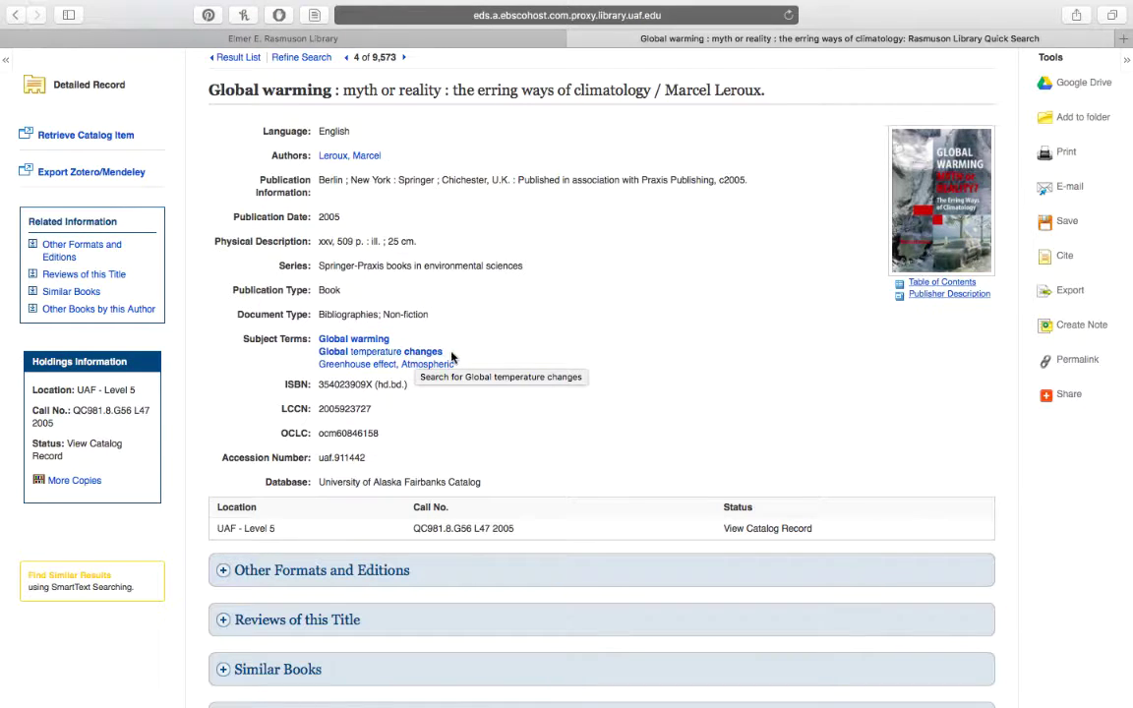
- Copy the 'Global temperature changes' subject link and reset the search form to empty terms
drag(438, 351, 317, 351)
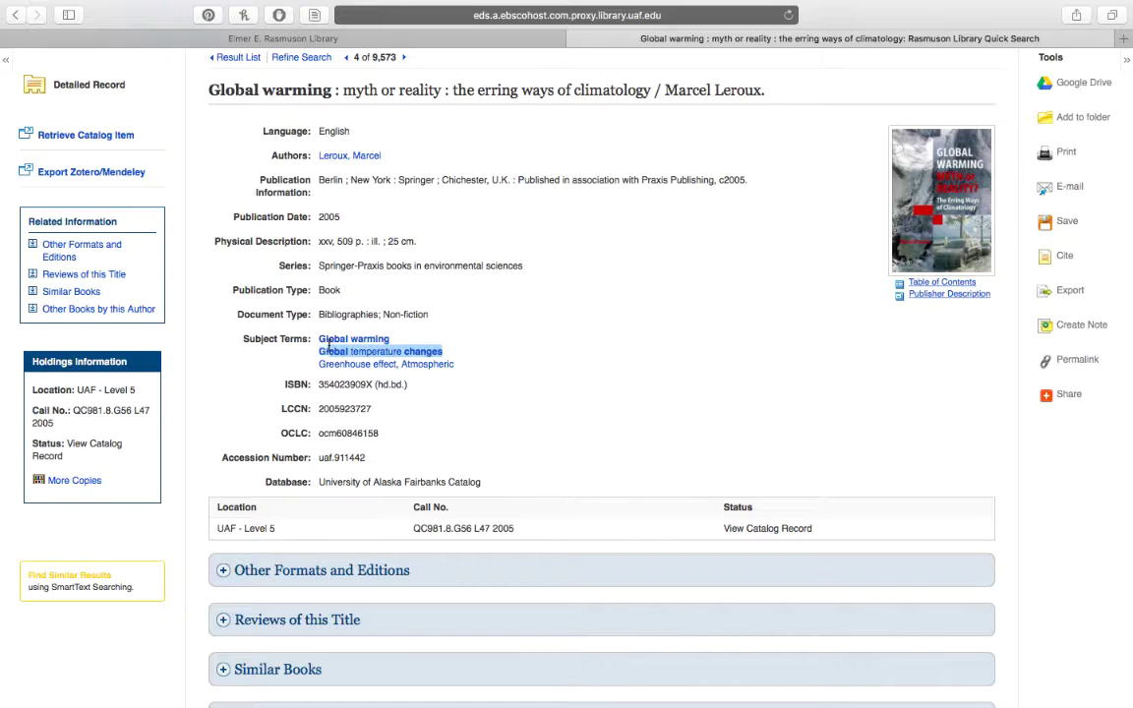
right_click(326, 357)
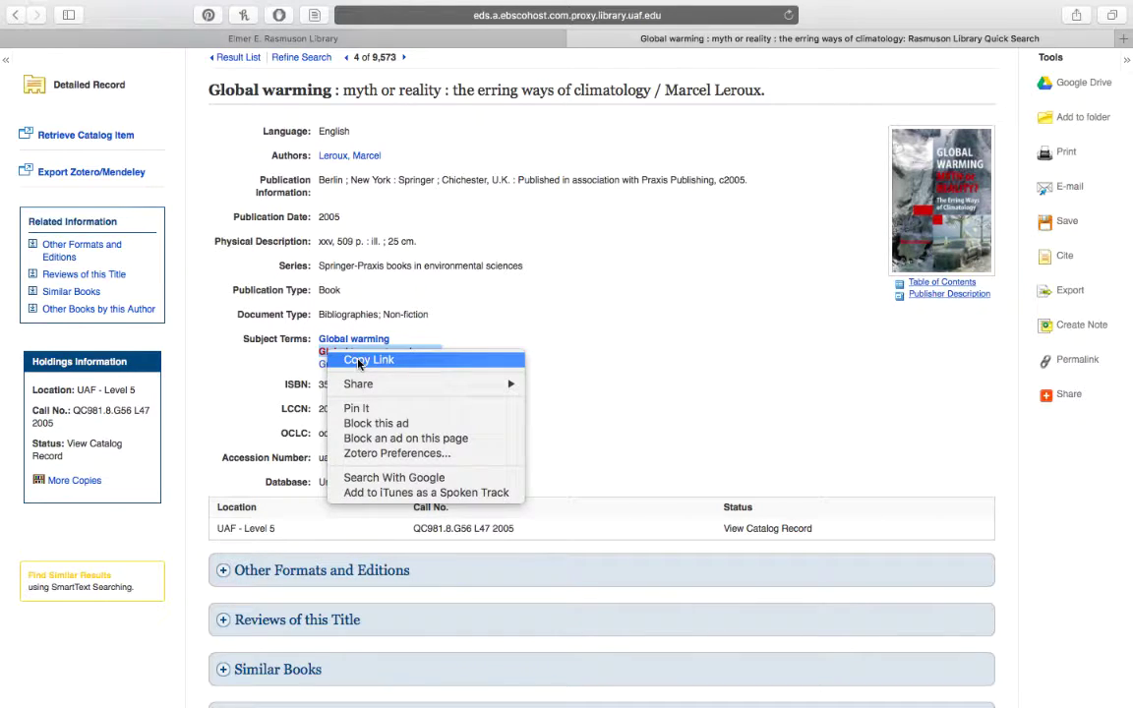
click(360, 361)
scroll(360, 366, up, 5)
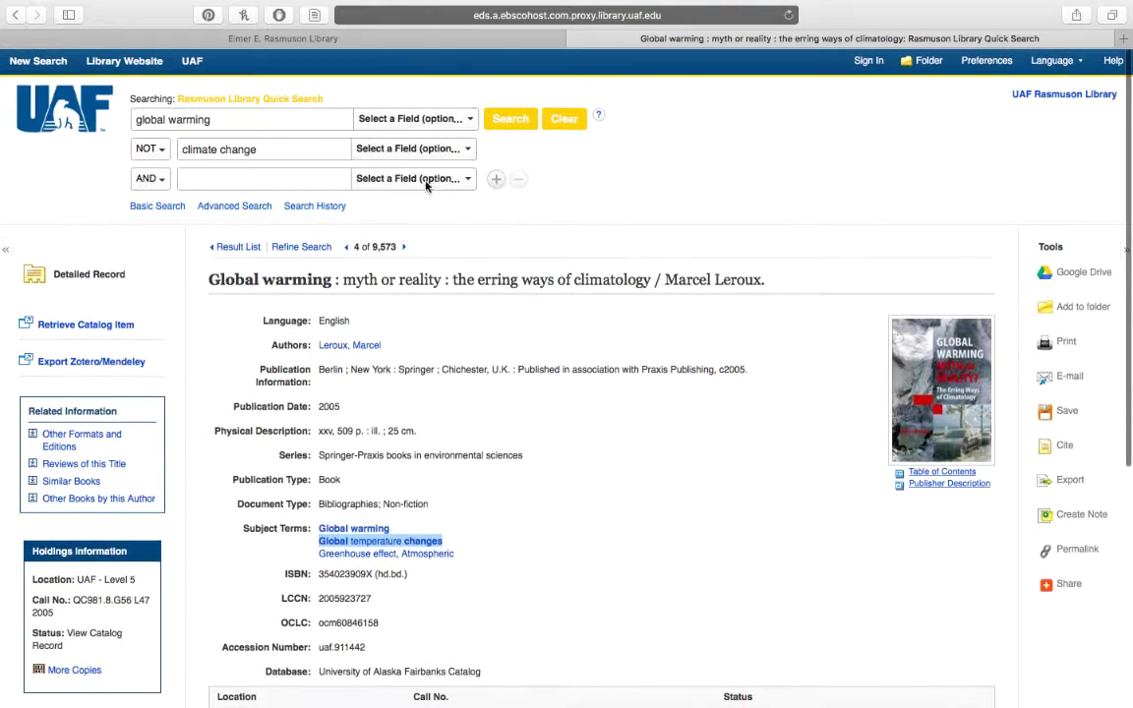
click(565, 119)
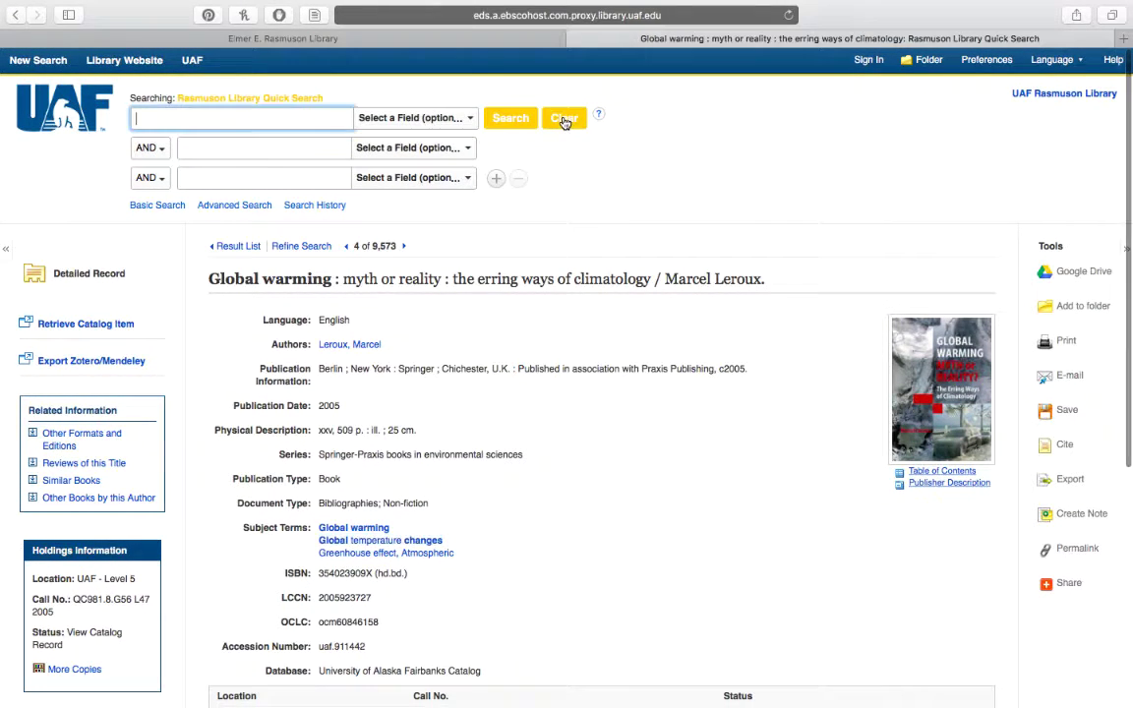
- Enter 'Global temperature changes' in the first search box, limited to SU Subject Terms
key(super+v)
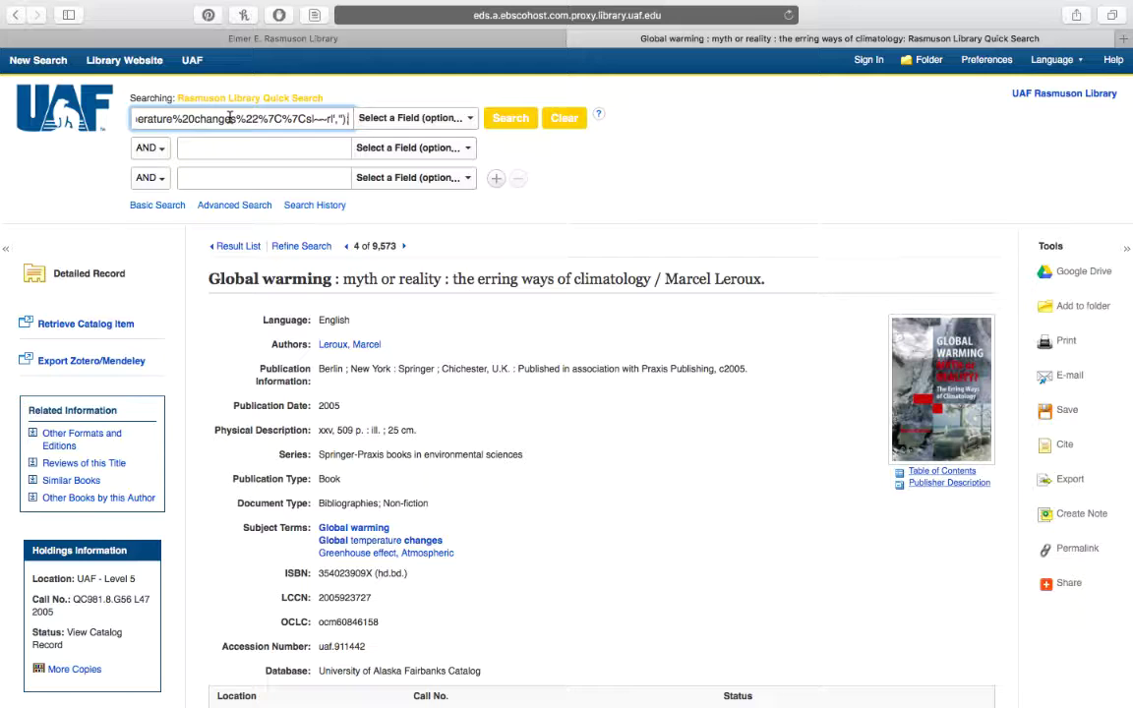
key(super+a)
key(BackSpace)
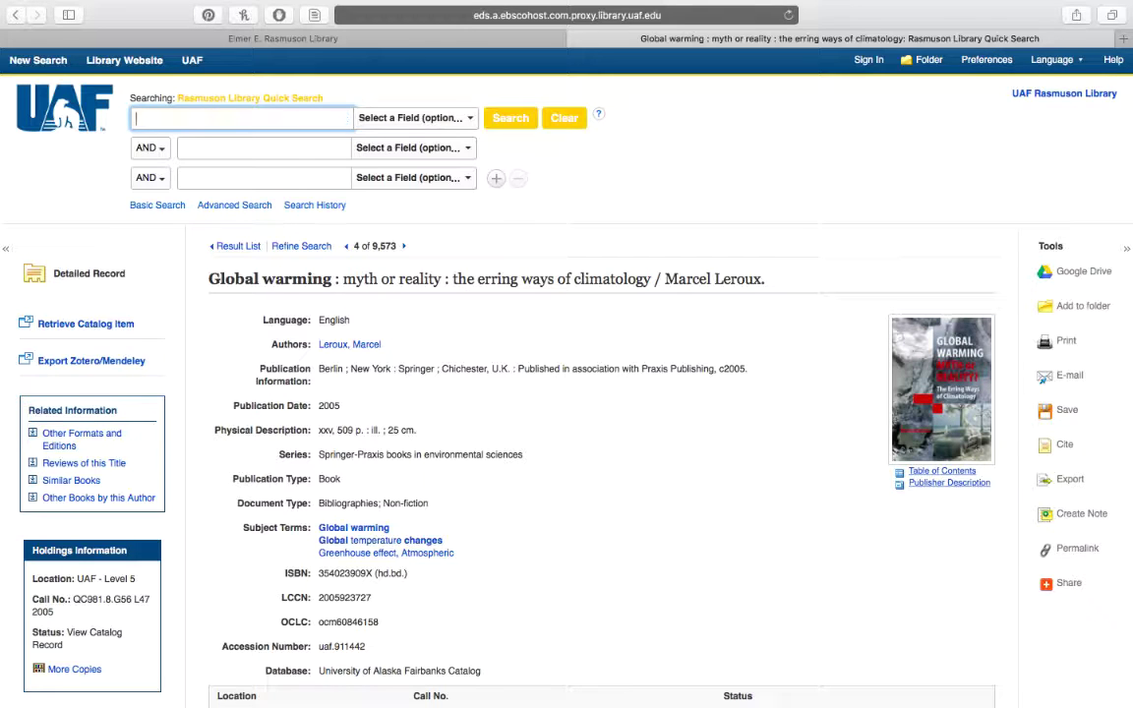
text(Glo)
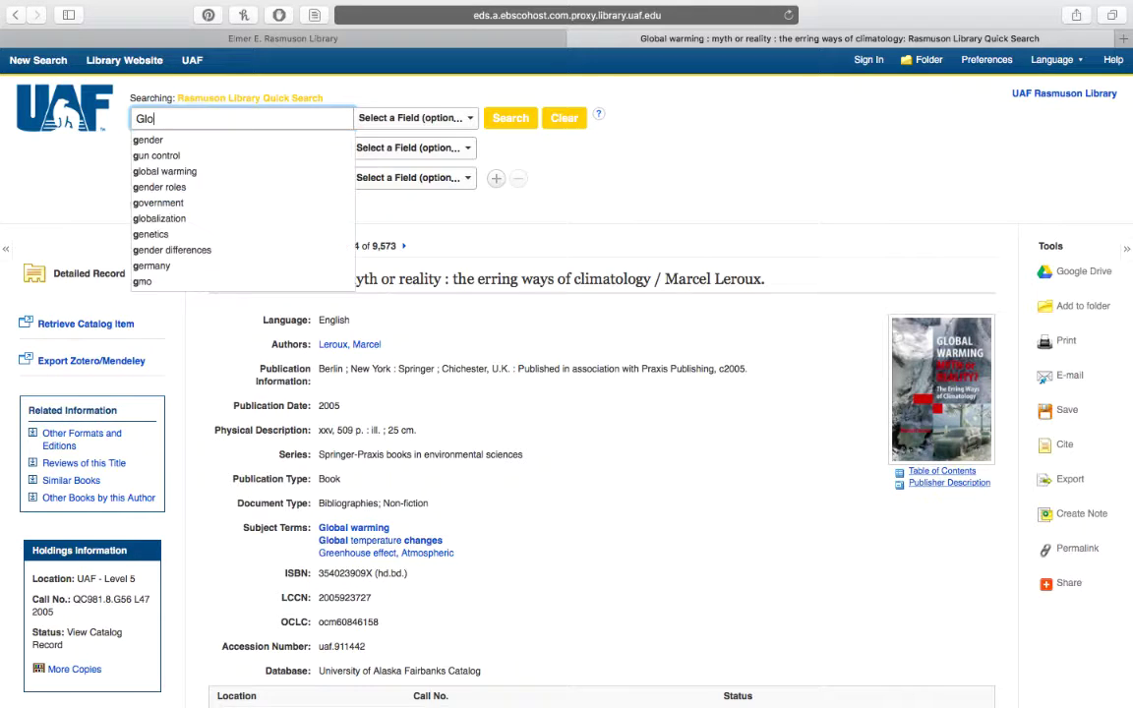
text(bal temper)
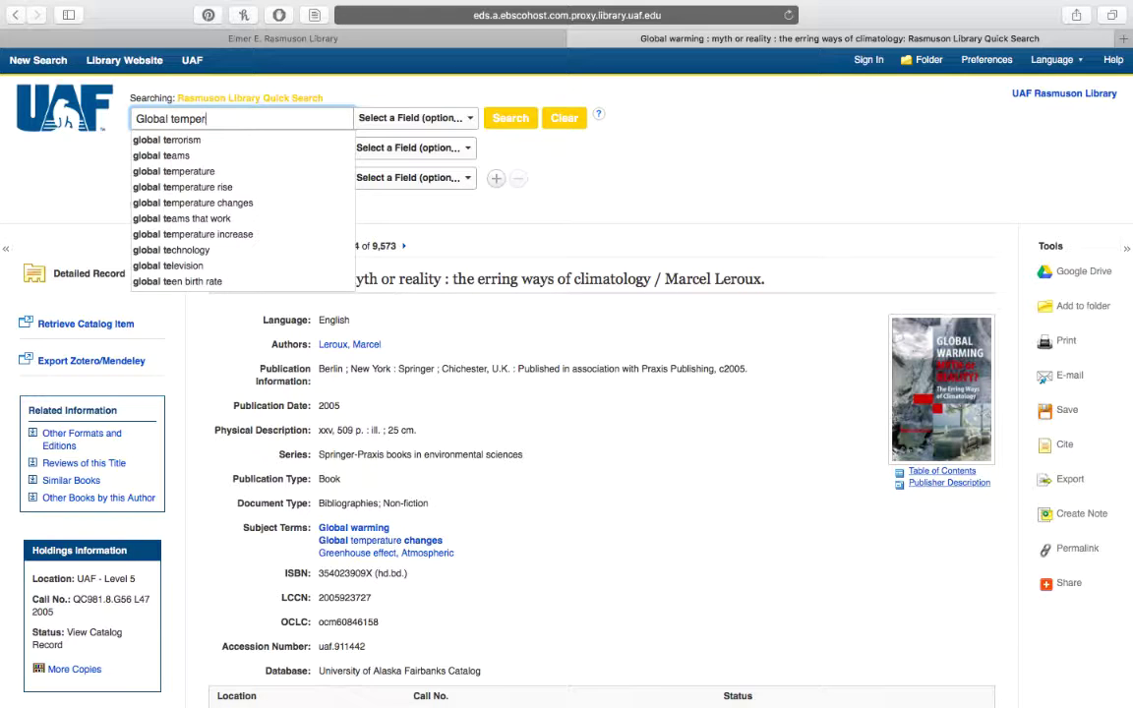
text(ature changes)
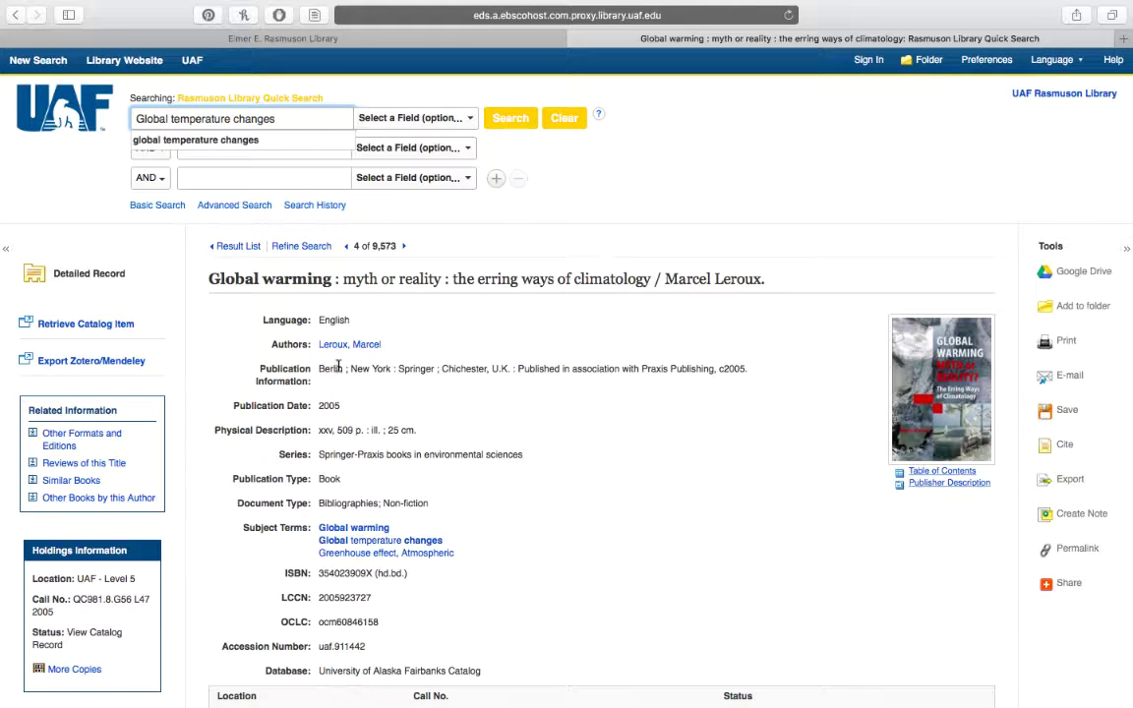
click(370, 123)
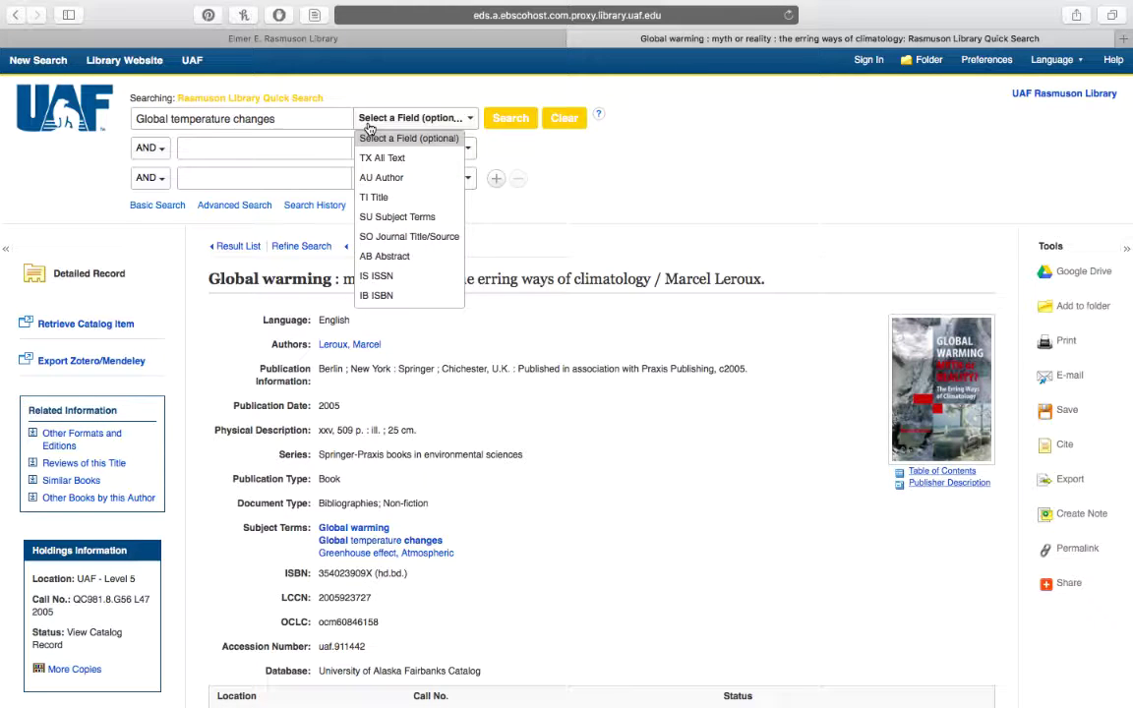
click(378, 219)
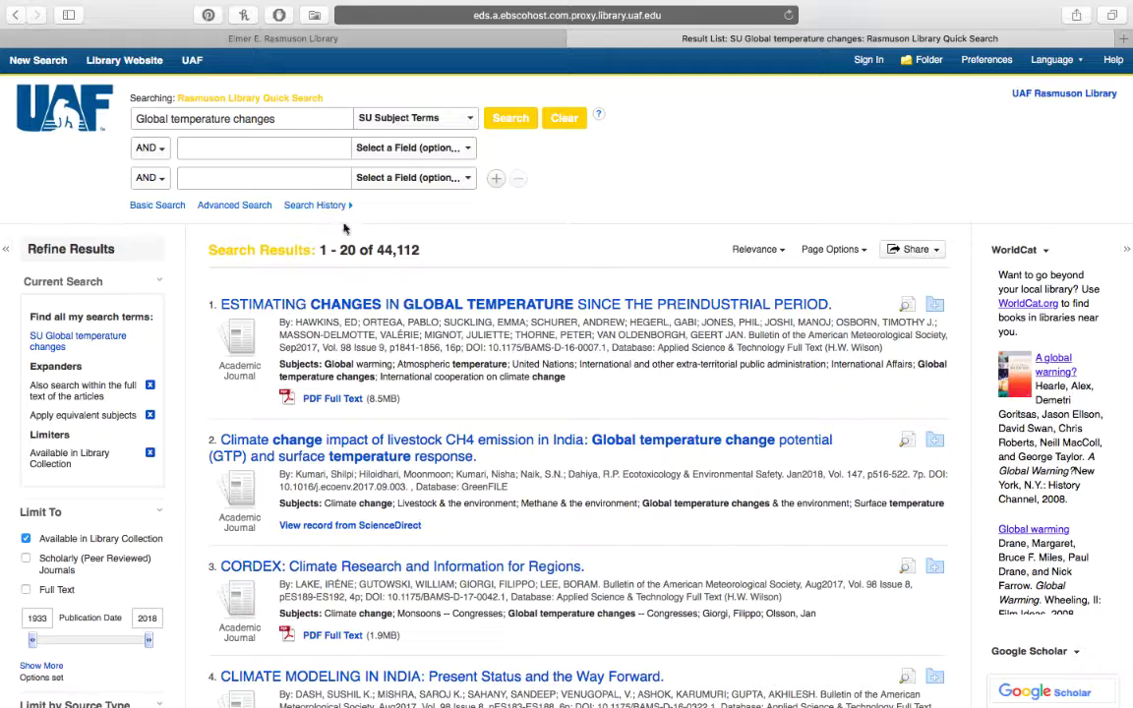
- Highlight the 44,112 result count and scroll through the Global temperature changes results
drag(372, 249, 430, 255)
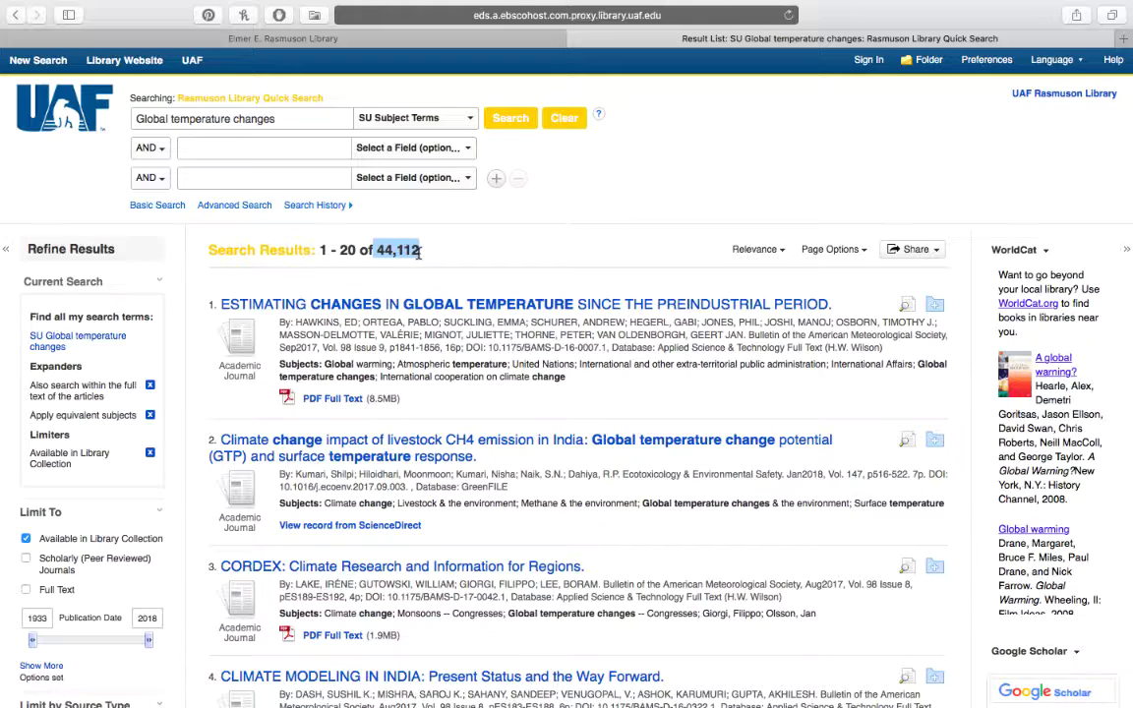
click(390, 340)
scroll(437, 378, down, 3)
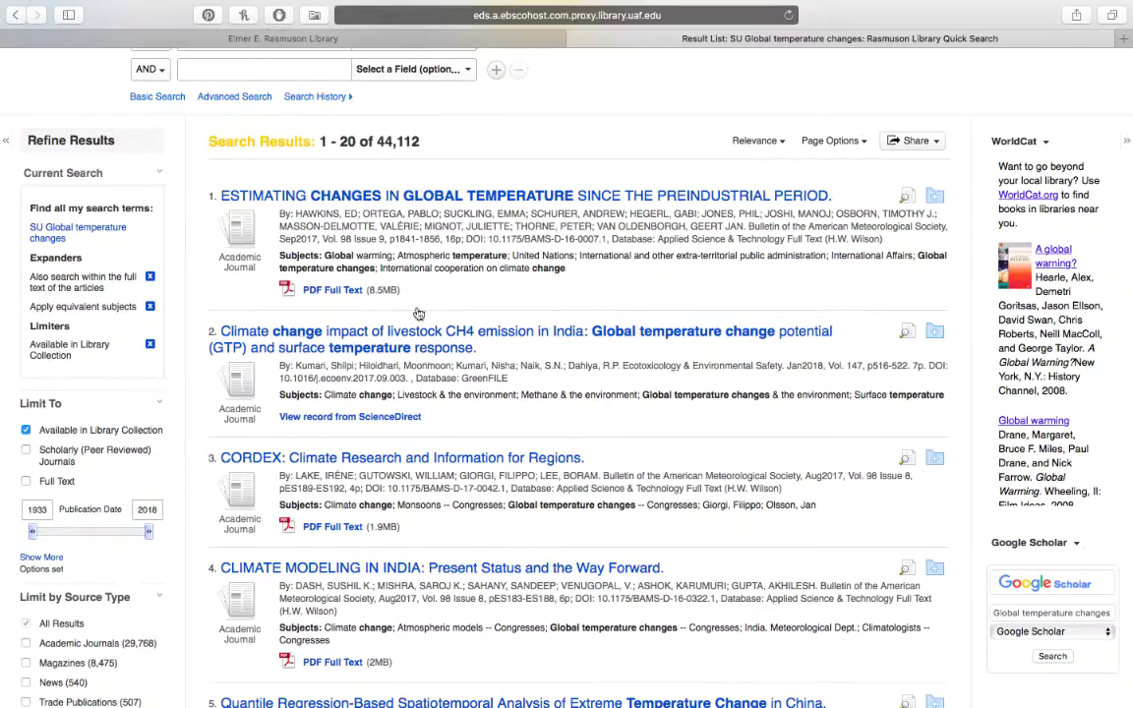
scroll(438, 448, down, 2)
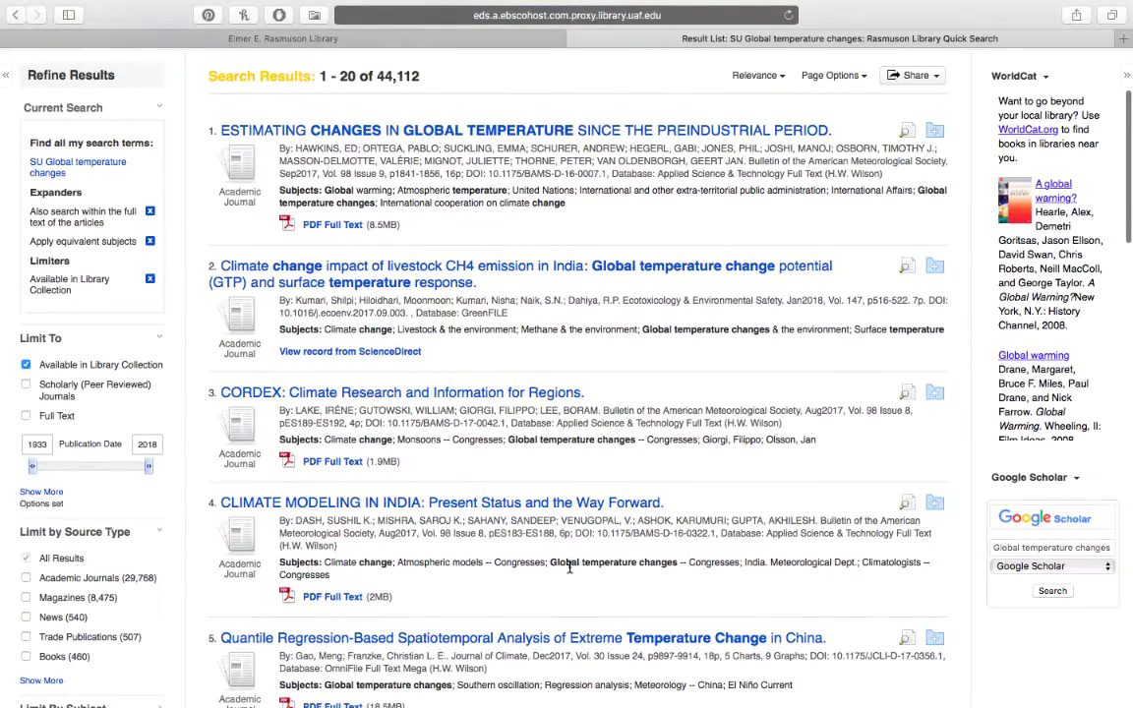
scroll(591, 511, down, 5)
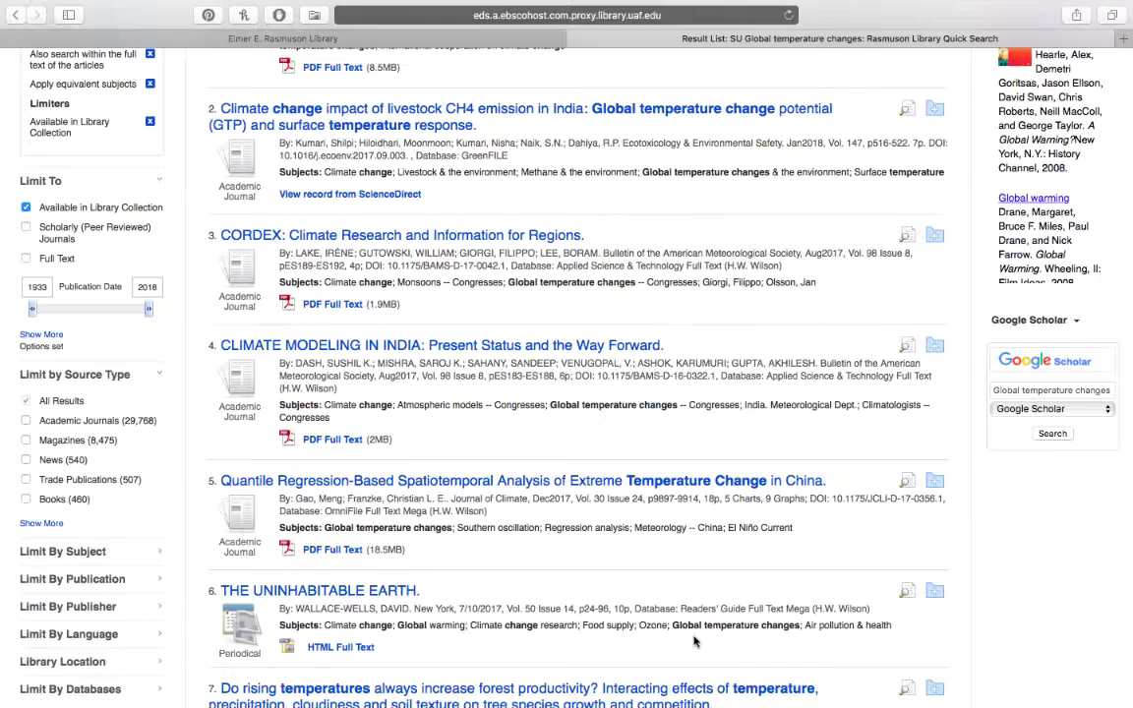
scroll(693, 642, up, 10)
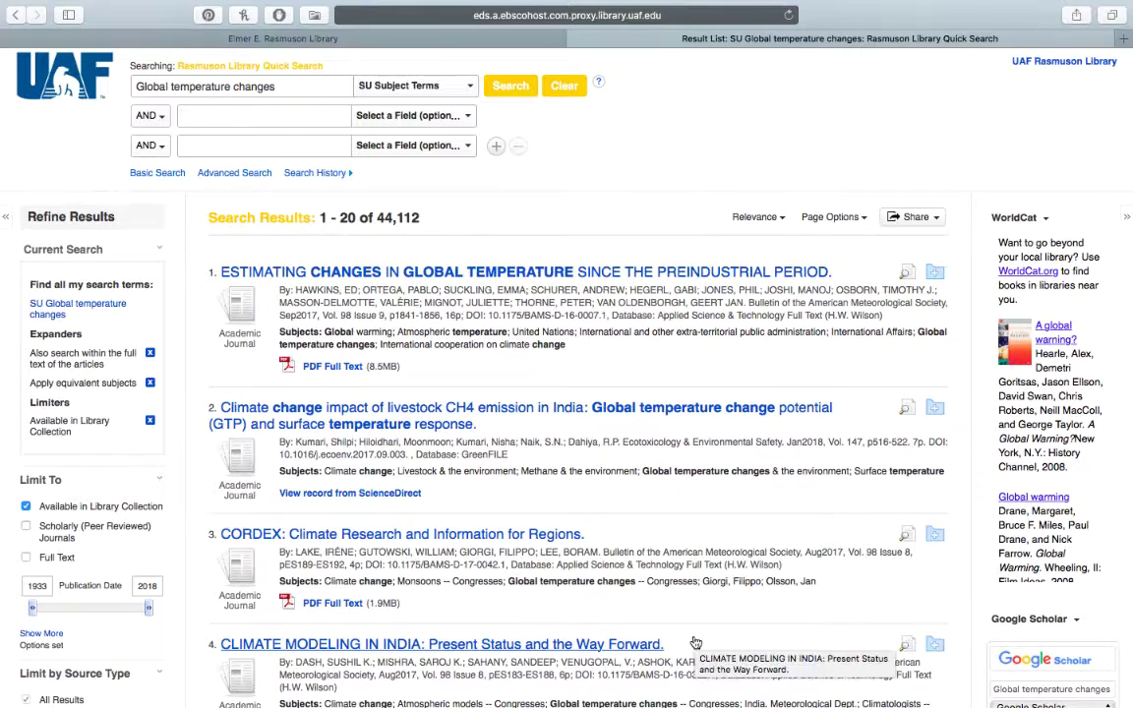
- Open the first result's full record and scroll through its subject terms
click(502, 275)
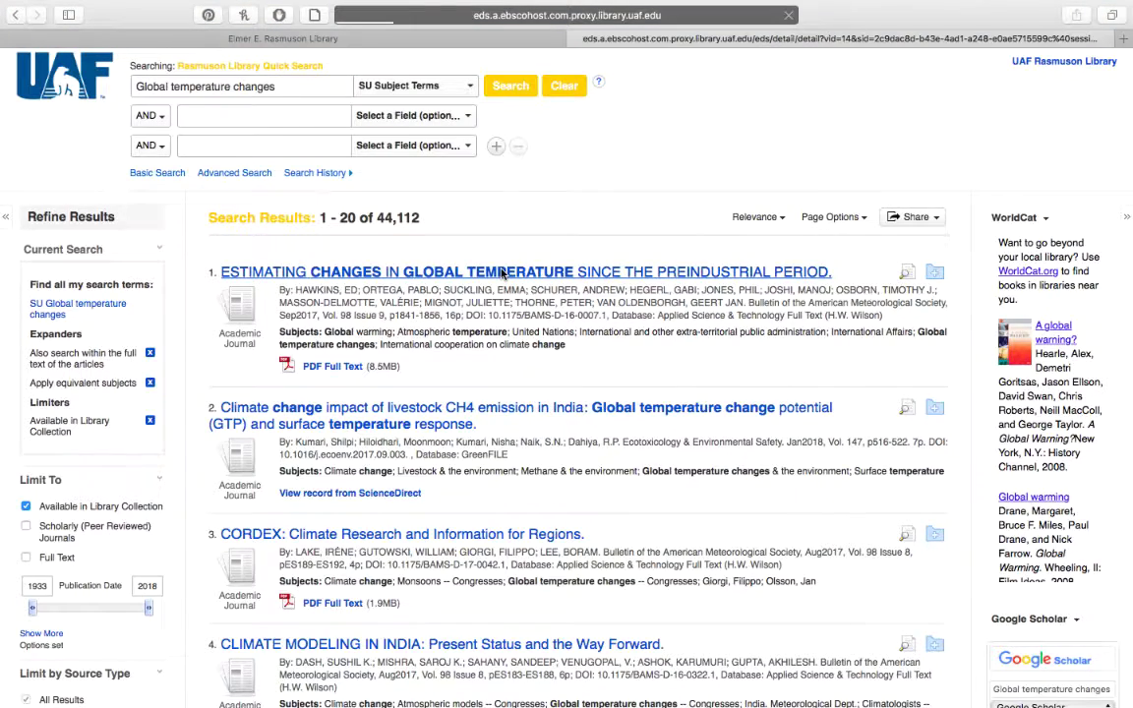
scroll(599, 405, down, 3)
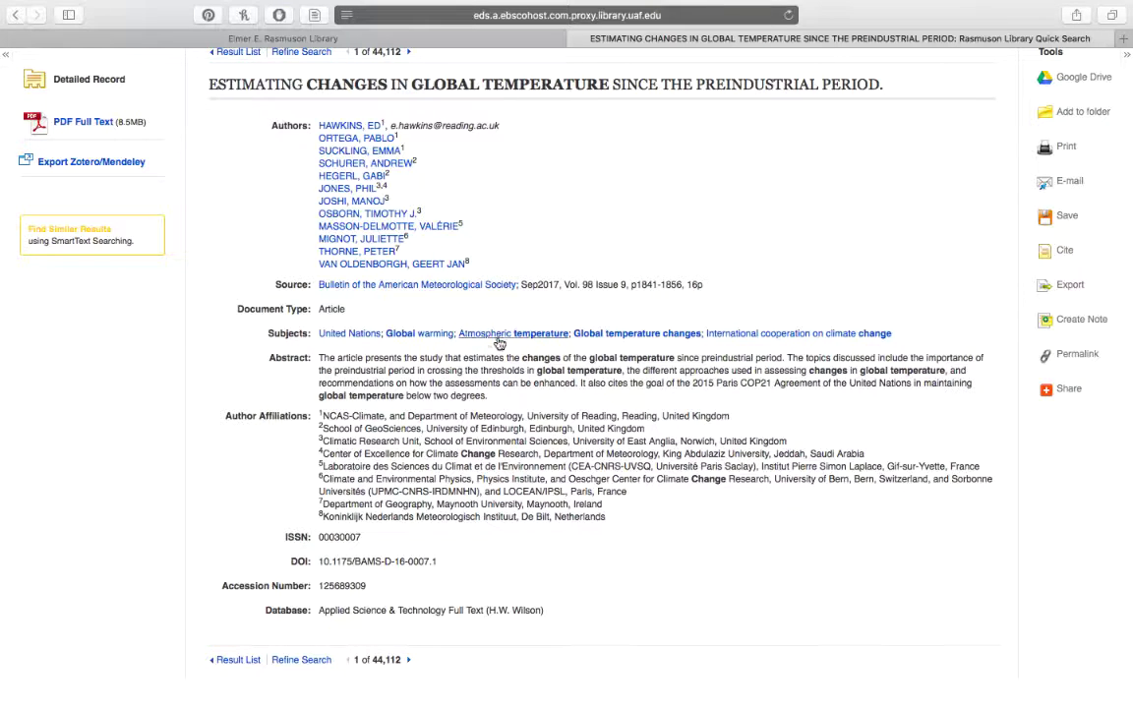
scroll(502, 343, up, 5)
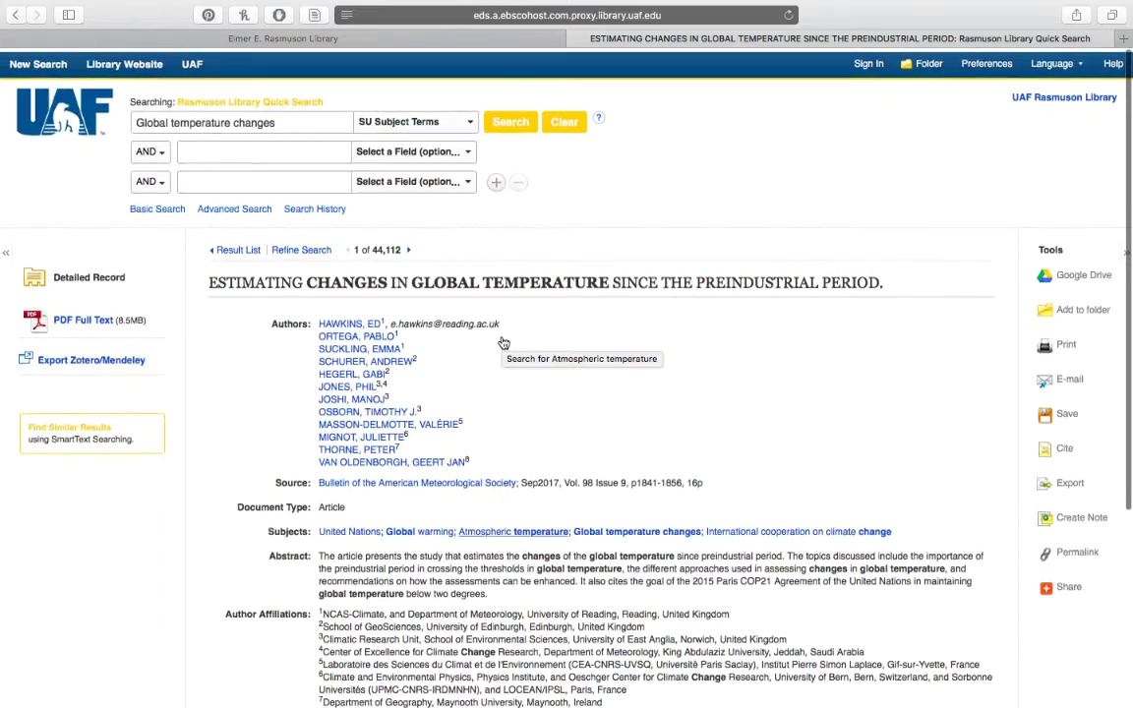
- Add 'Atmospheric temperature' as an AND SU Subject Terms search, narrowing results to 4,938
click(231, 150)
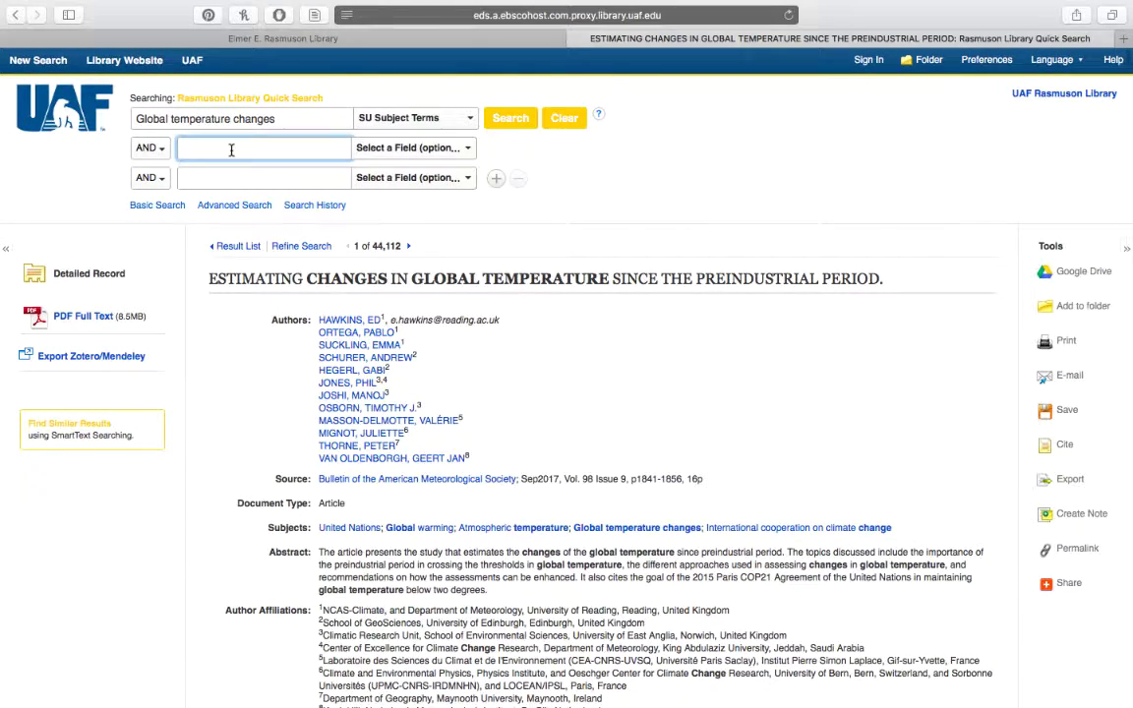
text(Atmo)
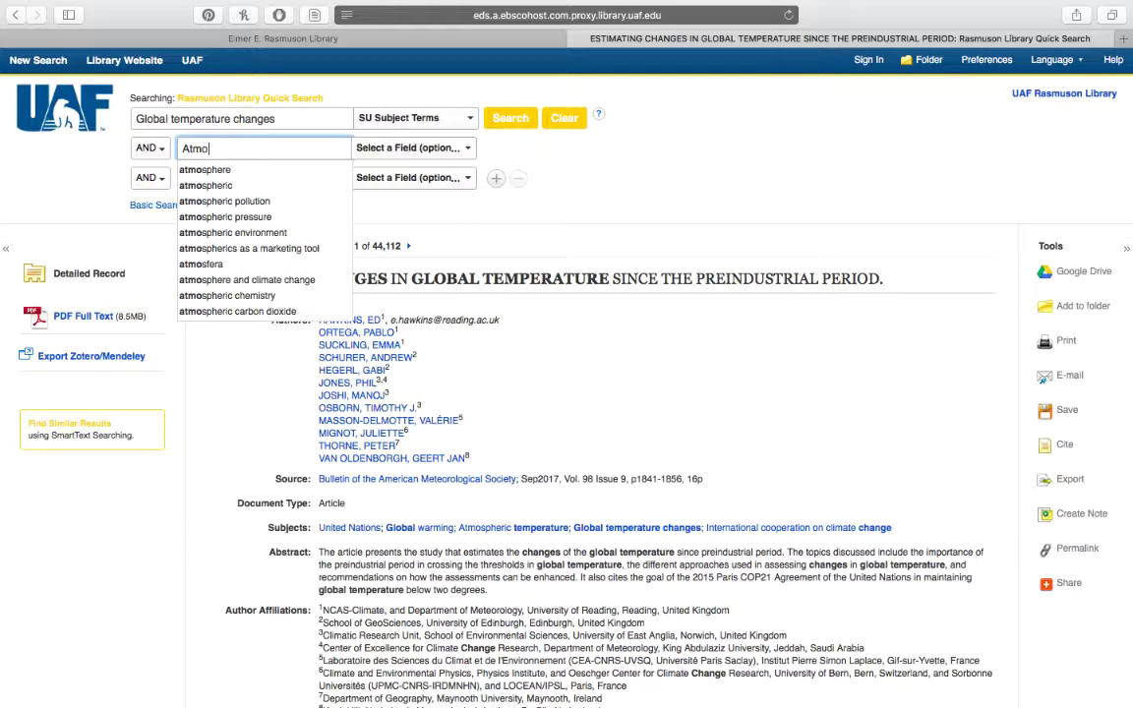
text(spher)
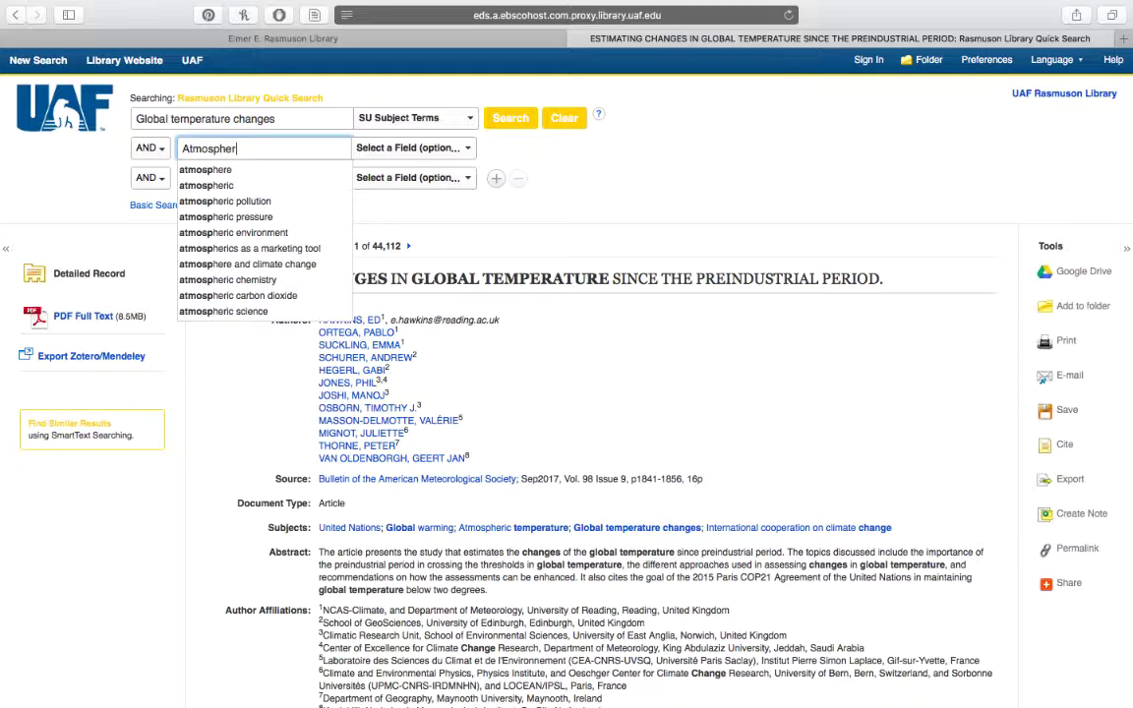
text(ic temperature)
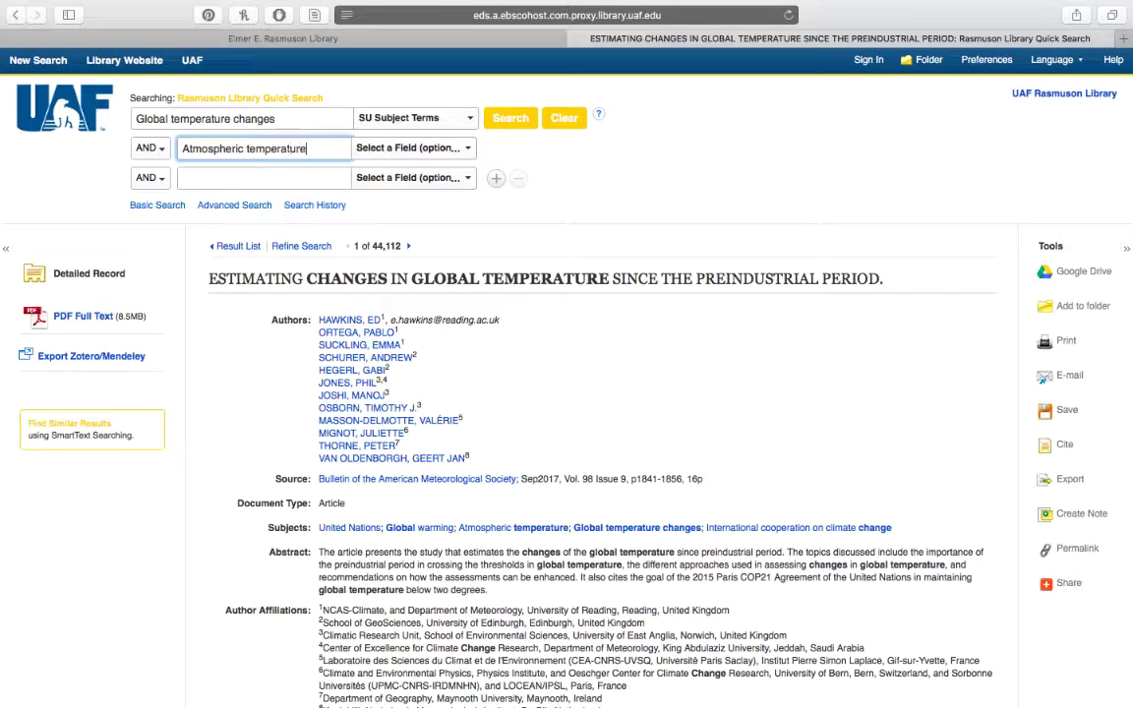
click(392, 156)
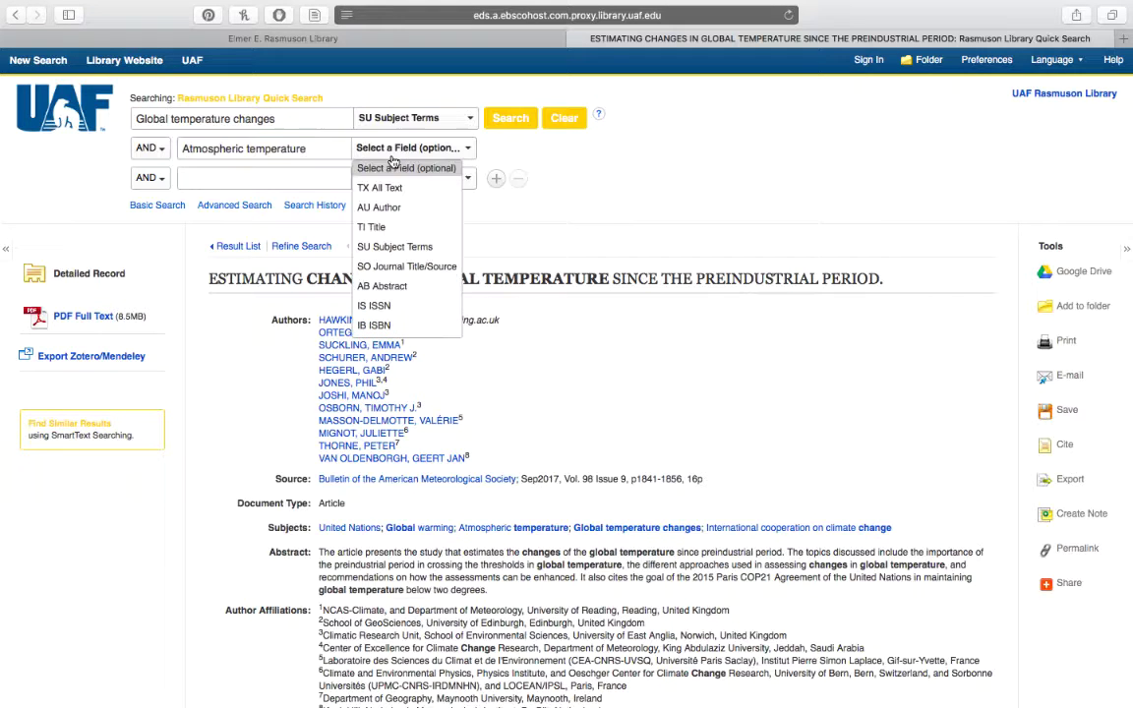
click(394, 250)
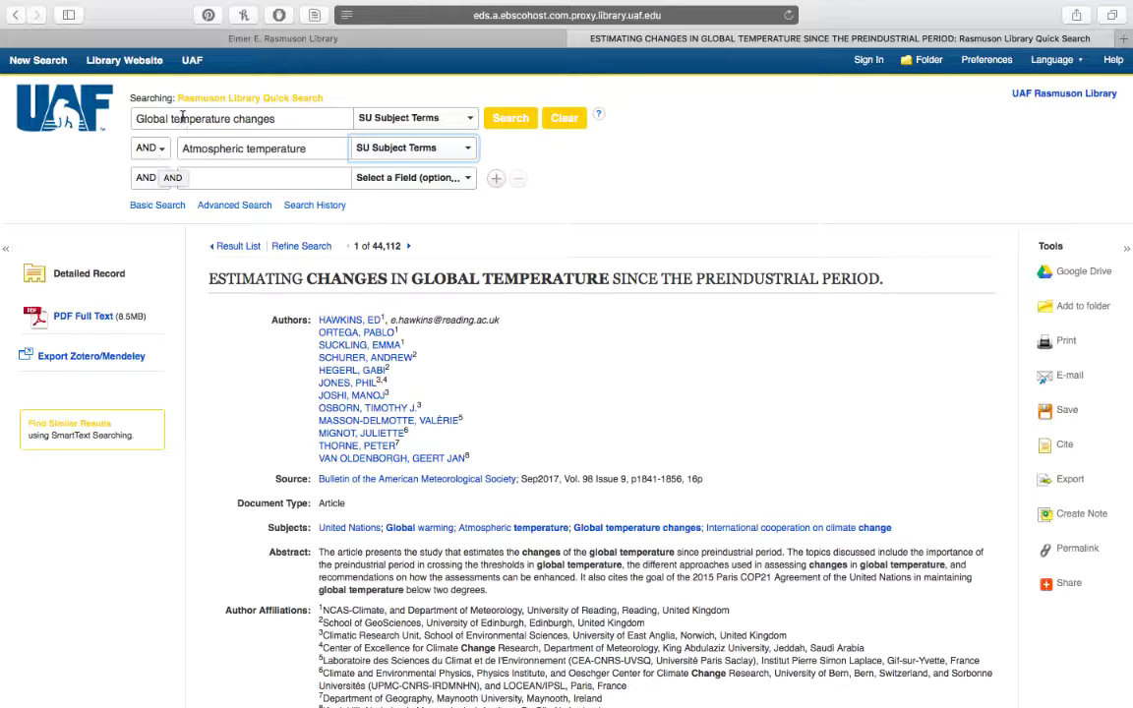
click(508, 118)
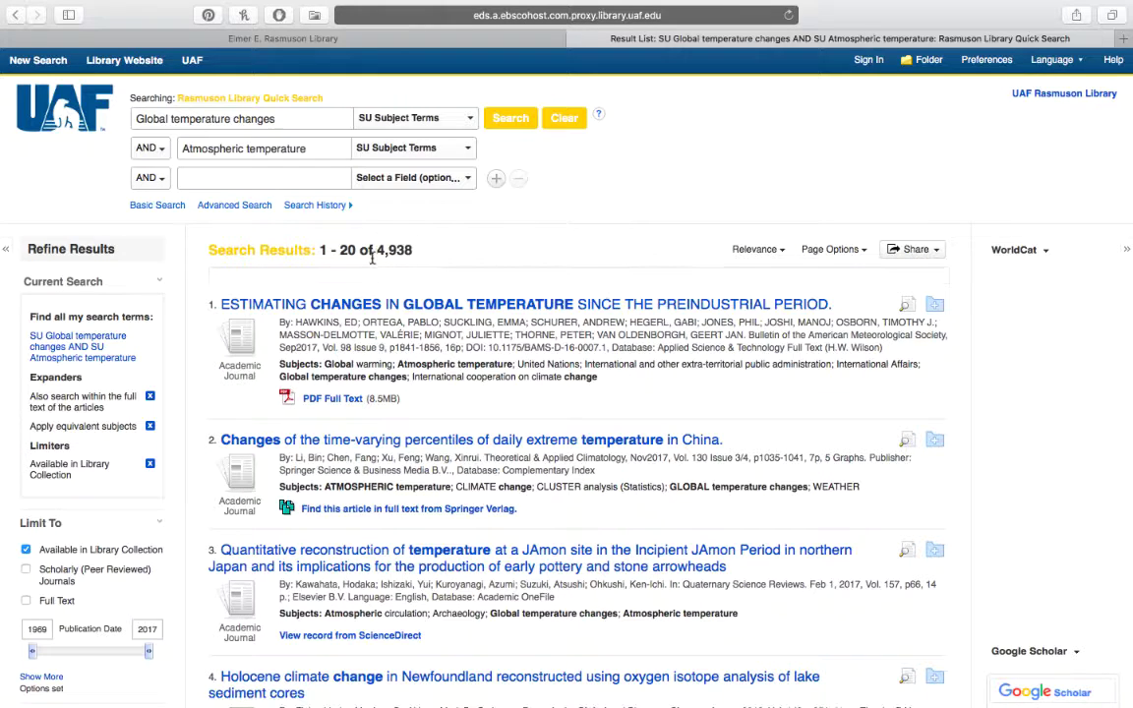
drag(378, 253, 415, 255)
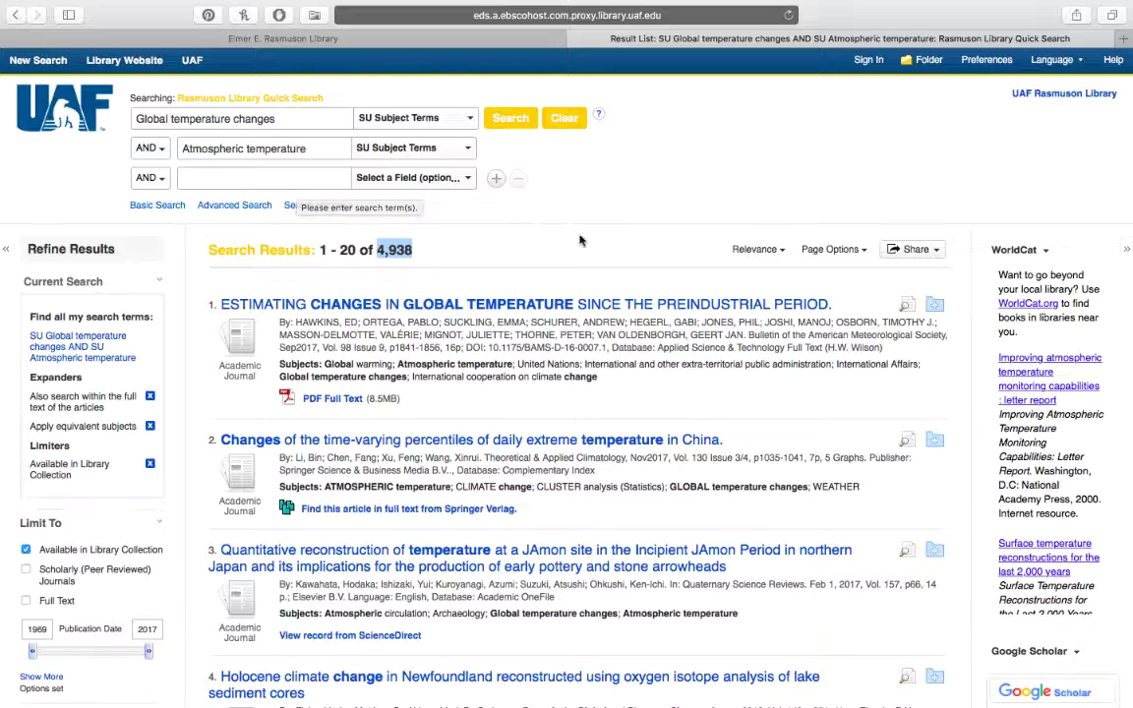
scroll(564, 256, down, 5)
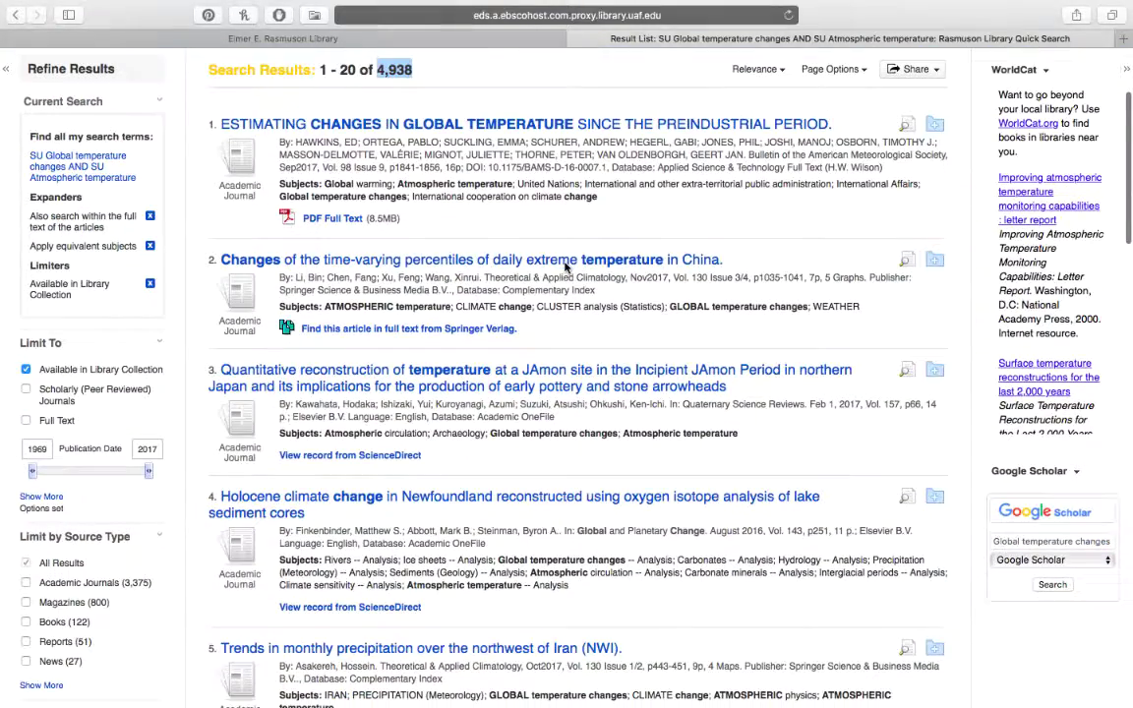